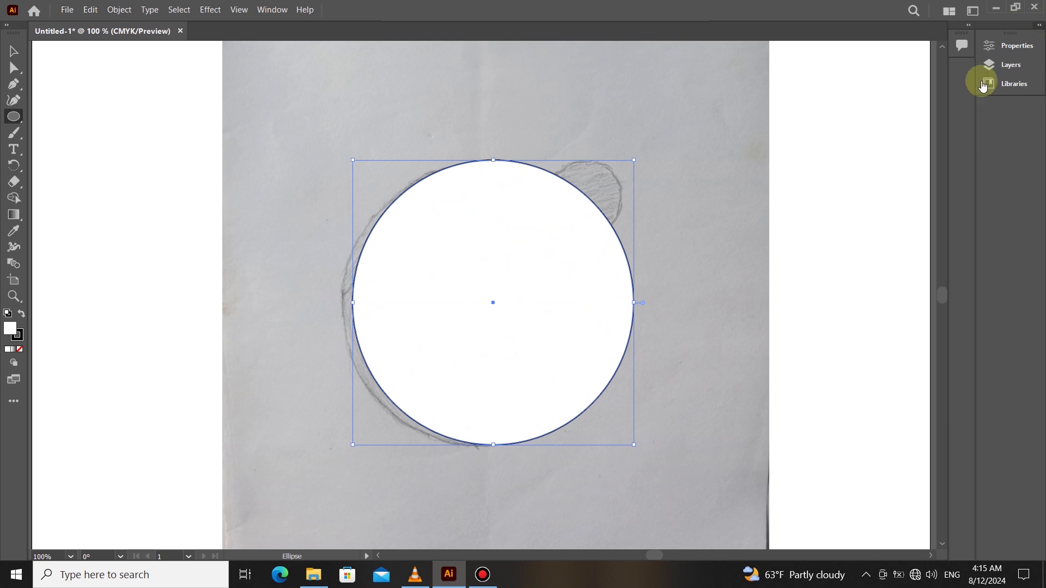
Remove the large ellipse's fill and move it to line up with the outer circle of the sketch
click(1001, 46)
click(882, 190)
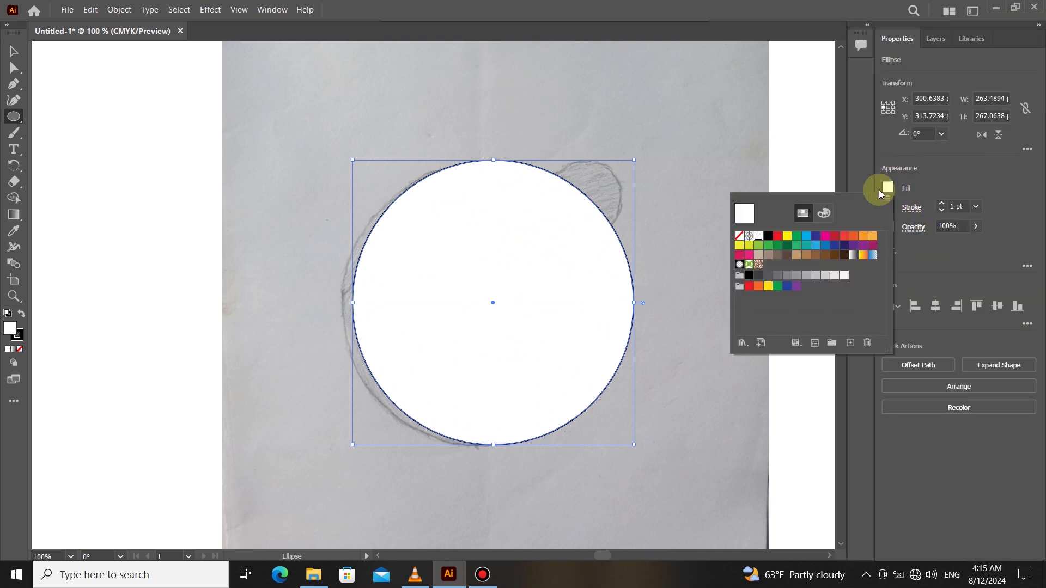
click(739, 236)
click(6, 51)
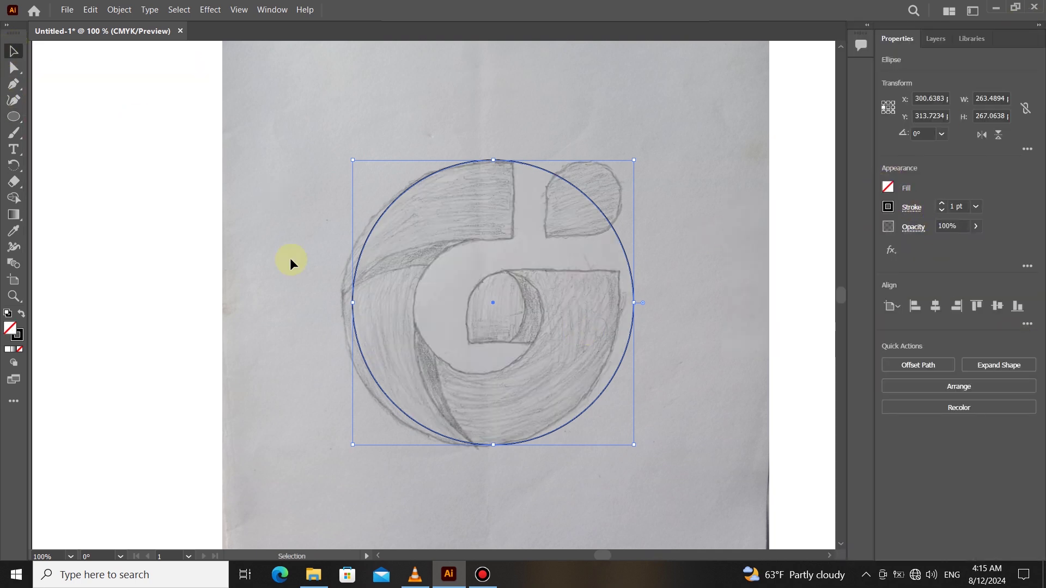
drag(592, 405, 582, 401)
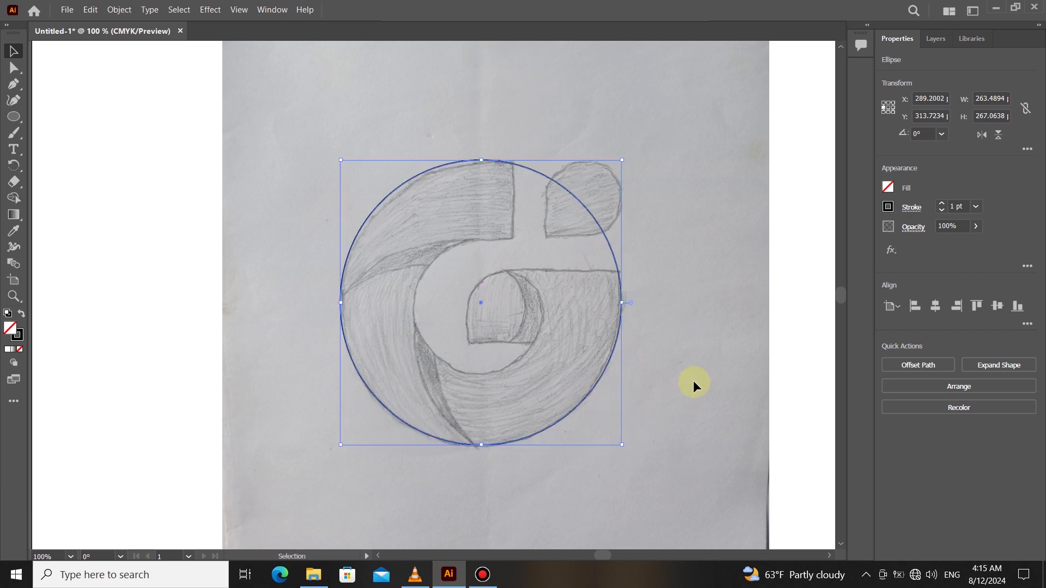
scroll(690, 348, down, 2)
click(667, 292)
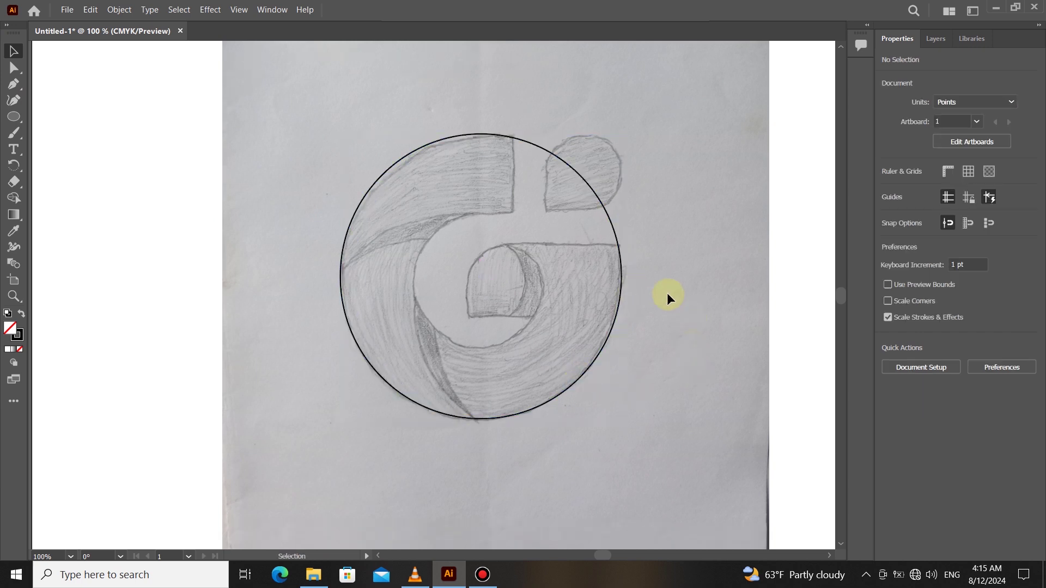
Duplicate the outer circle and scale the copy to about 125 × 127 pt to trace the sketch's inner circle
click(580, 378)
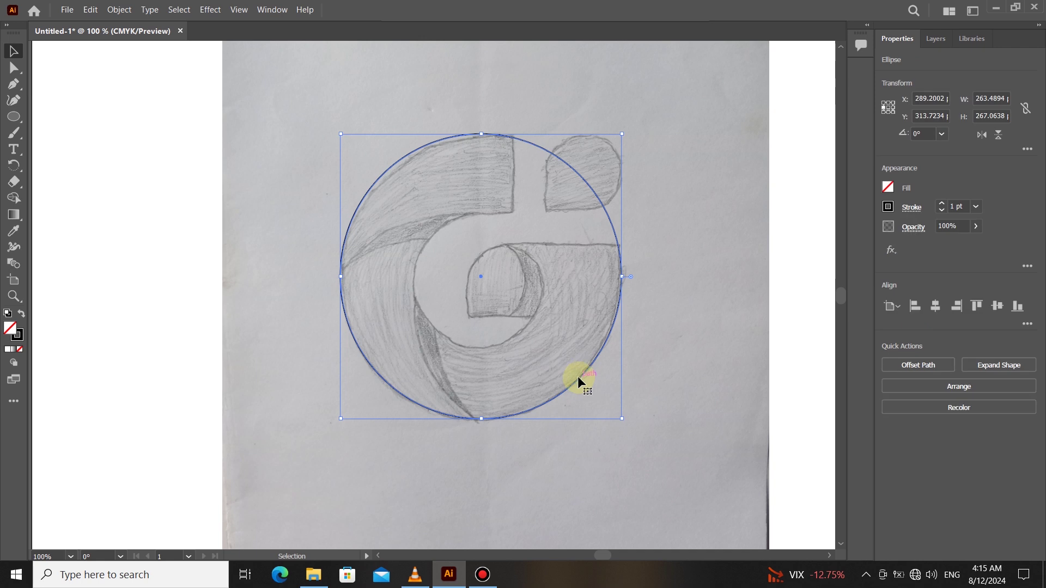
drag(577, 378, 635, 316)
drag(677, 70, 547, 224)
drag(495, 339, 514, 335)
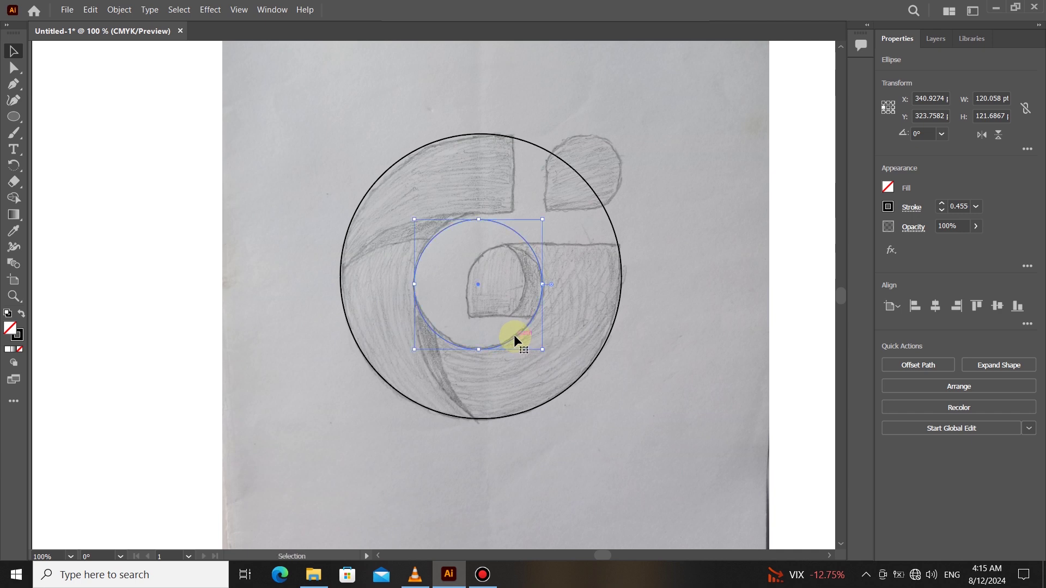
click(727, 292)
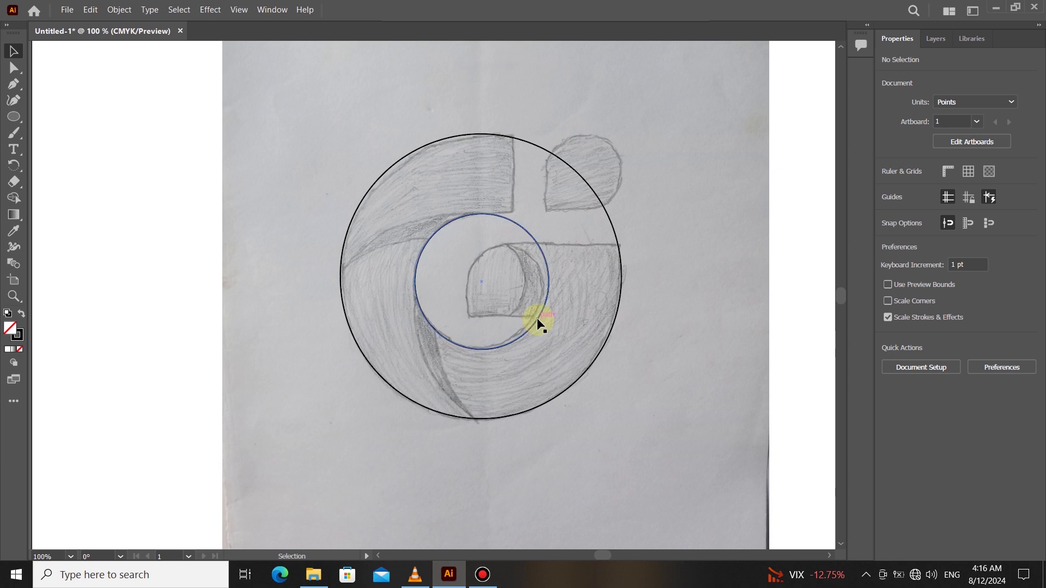
Duplicate the inner circle onto the sketch's upper-right dot, scale it to about 74 × 75 pt and set its stroke to 1 pt
drag(536, 317, 643, 192)
drag(657, 81, 603, 144)
drag(590, 200, 614, 195)
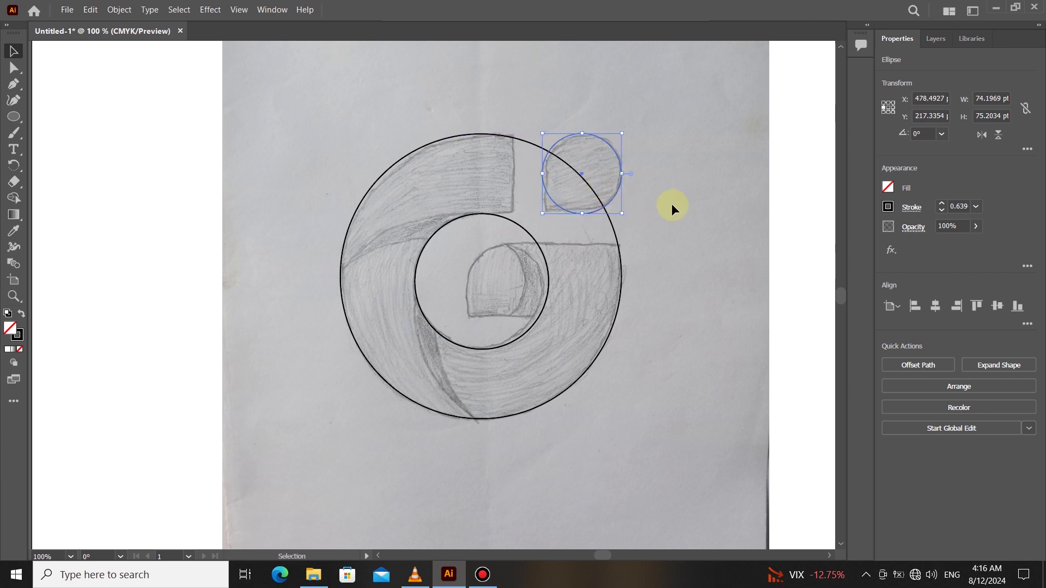
key(Down)
click(975, 206)
click(972, 258)
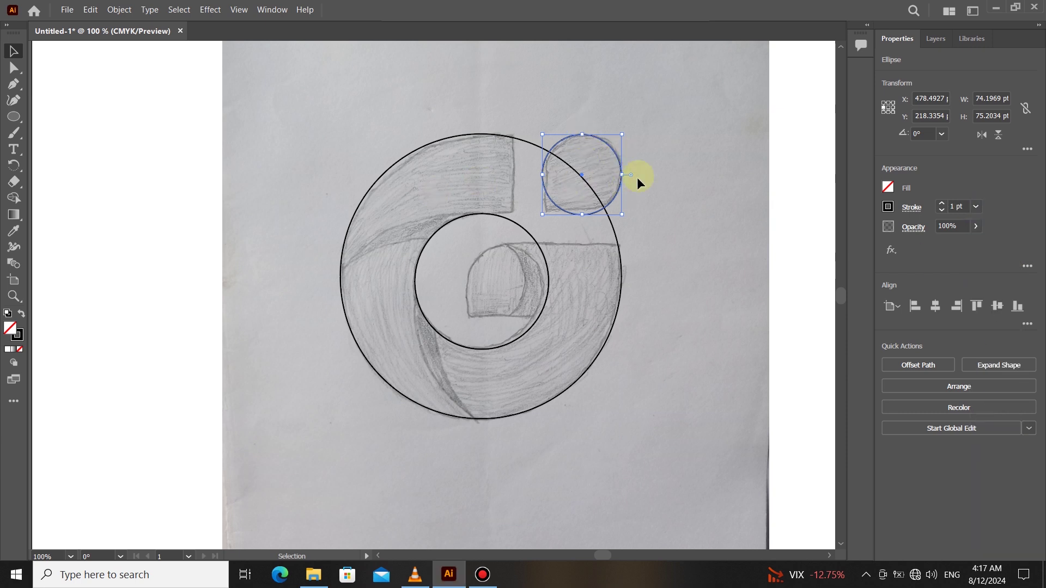
Shrink the dot circle to about 69 × 70 pt and nudge it to fit the sketched dot
click(620, 201)
drag(626, 216, 619, 212)
key(Right)
key(Right)
key(Right)
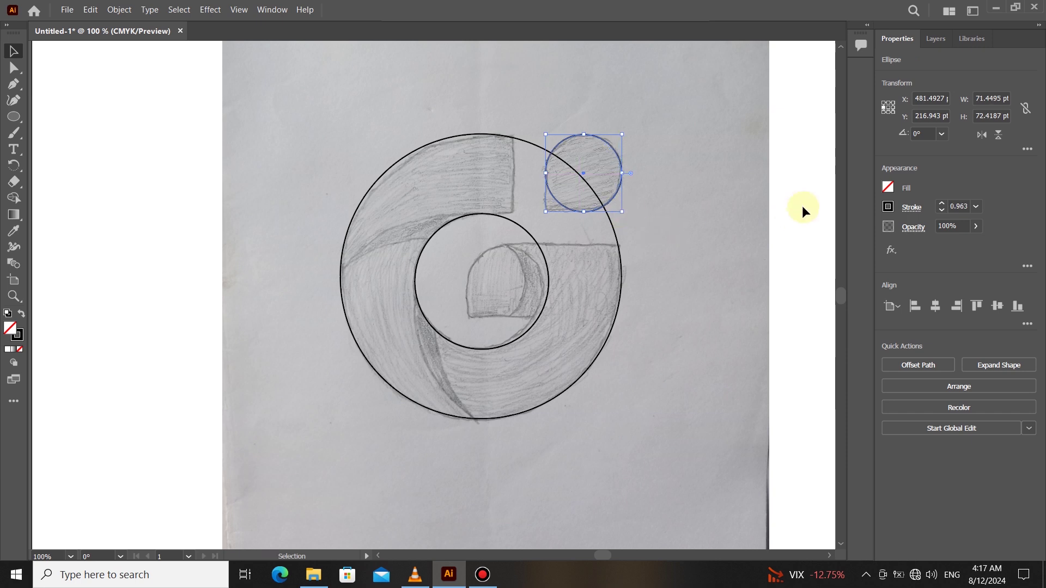
key(ctrl+equal)
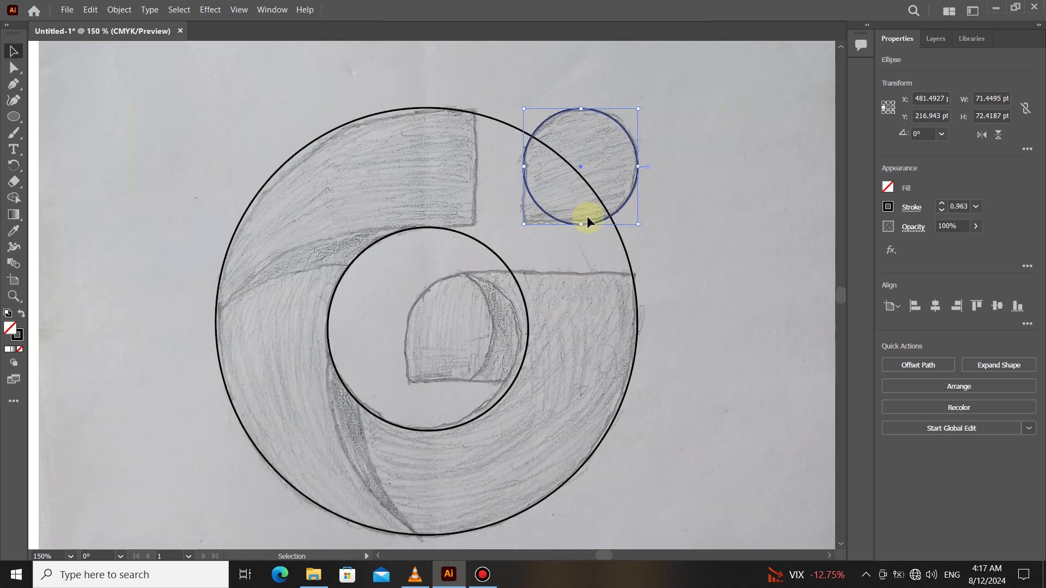
drag(579, 224, 580, 222)
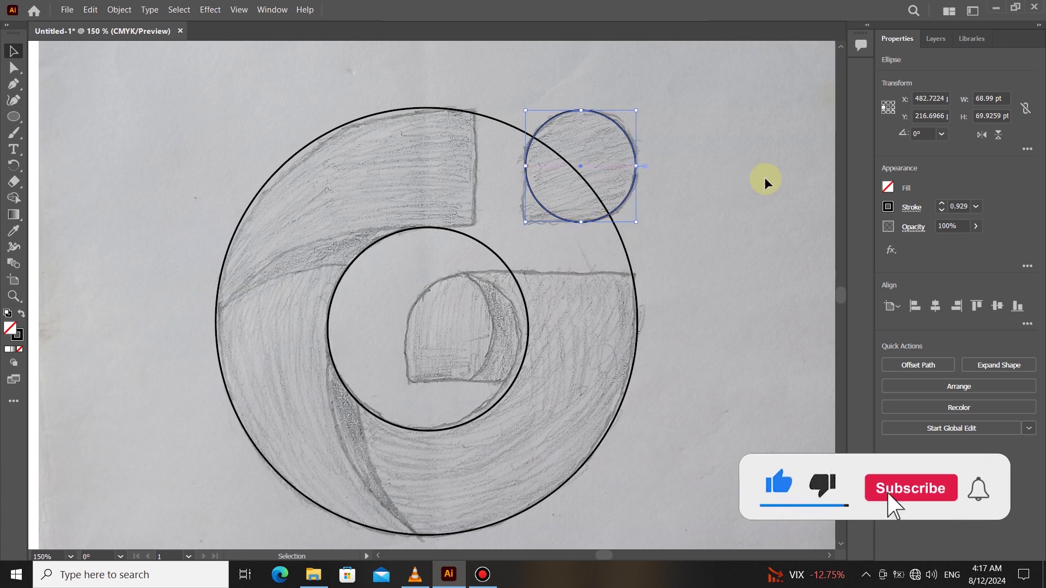
scroll(739, 198, down, 1)
click(710, 209)
Duplicate the inner circle over the small central shape, scale it to about 81 × 82 pt and increase its stroke weight
click(515, 340)
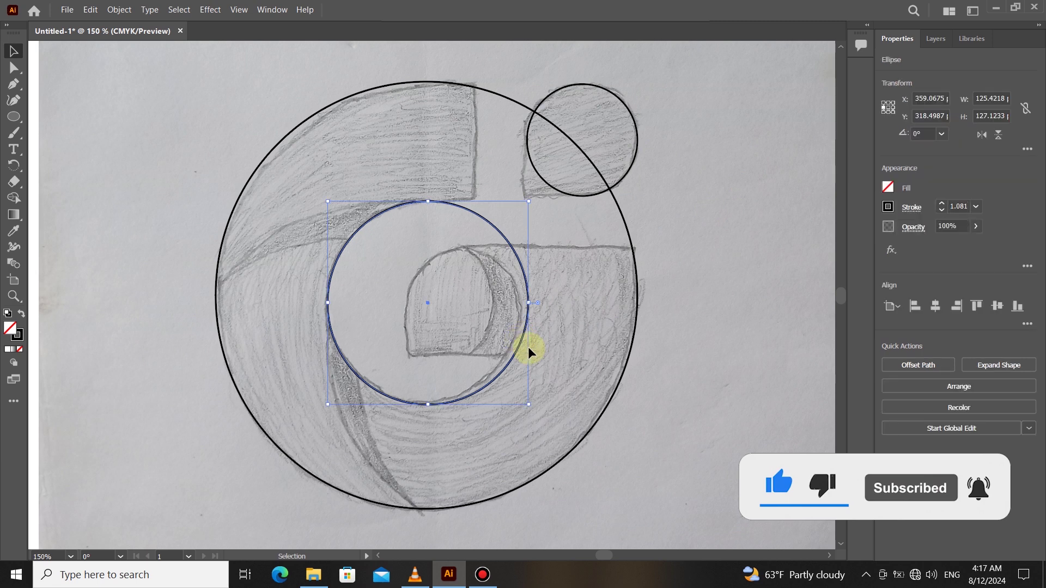
drag(517, 342, 593, 353)
mouse_move(599, 404)
mouse_down()
mouse_move(561, 378)
mouse_move(484, 282)
mouse_move(491, 342)
mouse_move(496, 325)
mouse_move(491, 341)
mouse_move(525, 343)
mouse_up()
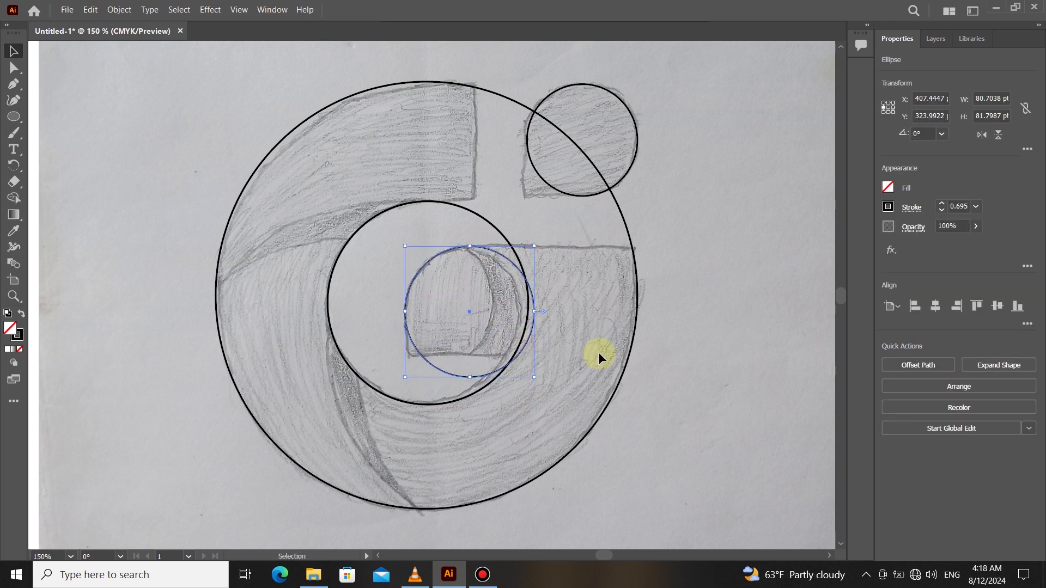
click(975, 206)
click(987, 266)
click(725, 238)
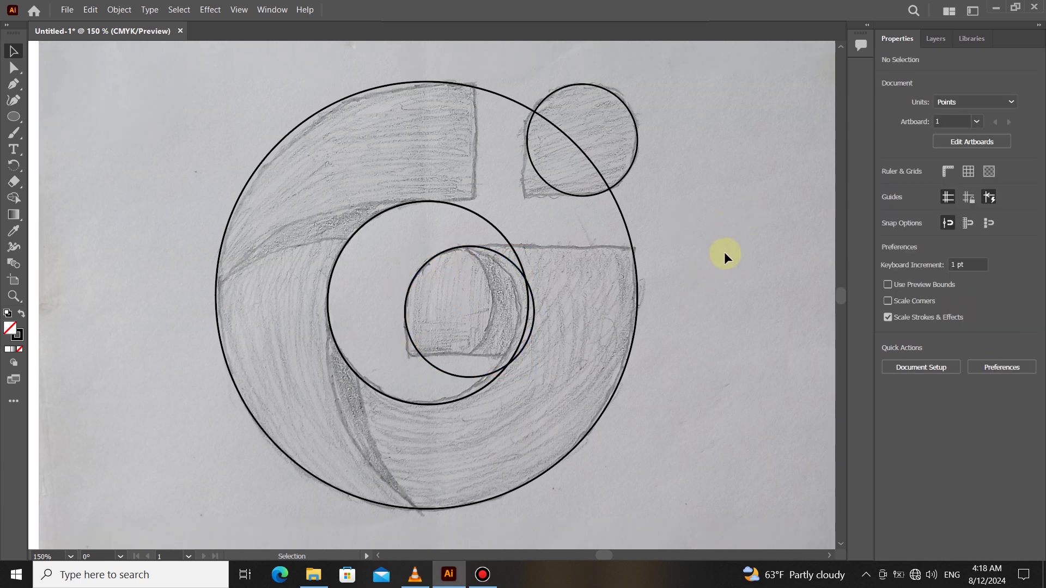
scroll(514, 234, down, 1)
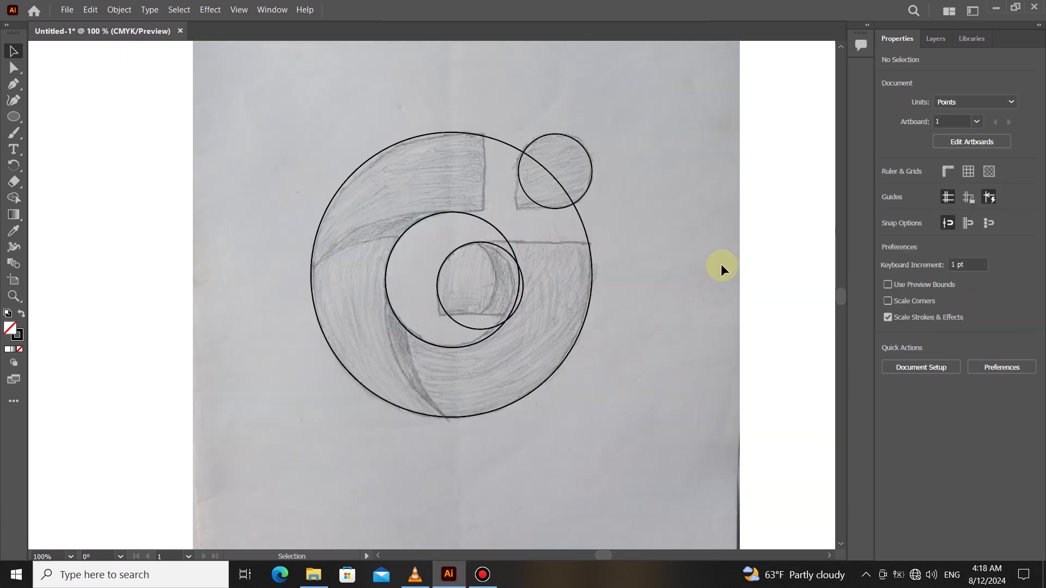
Duplicate the outer circle, scale it to about 239 × 242 pt, and place two copies along both edges of the lower shadow
click(570, 348)
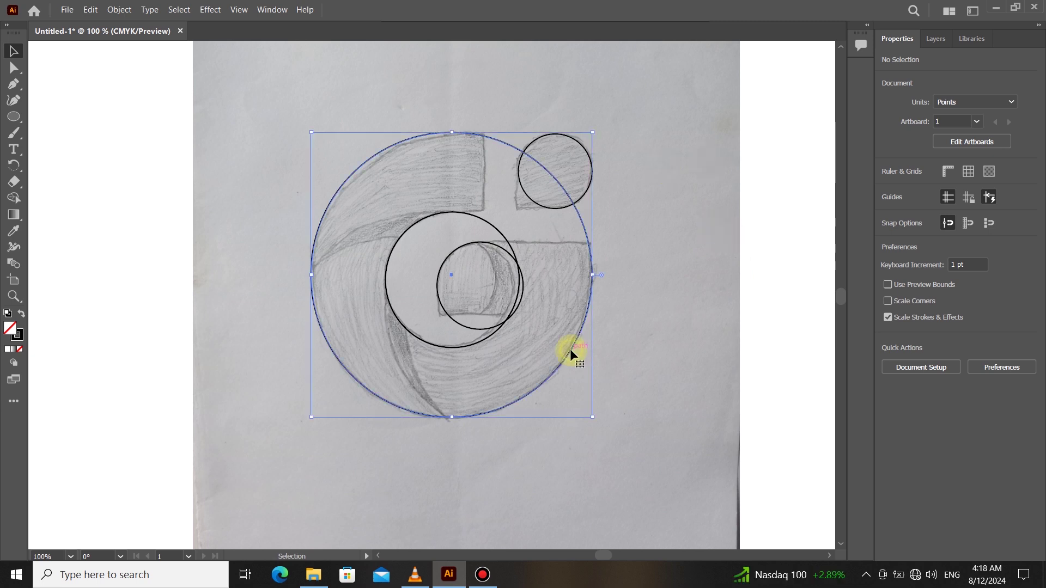
drag(570, 348, 648, 393)
drag(668, 456, 642, 429)
drag(614, 372, 617, 381)
click(642, 382)
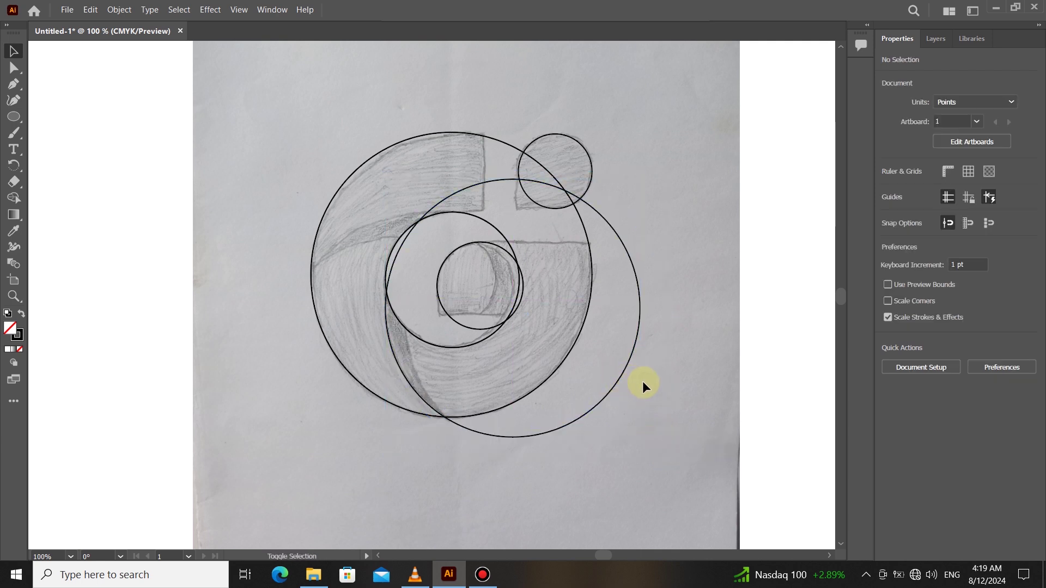
click(618, 380)
drag(619, 381, 641, 398)
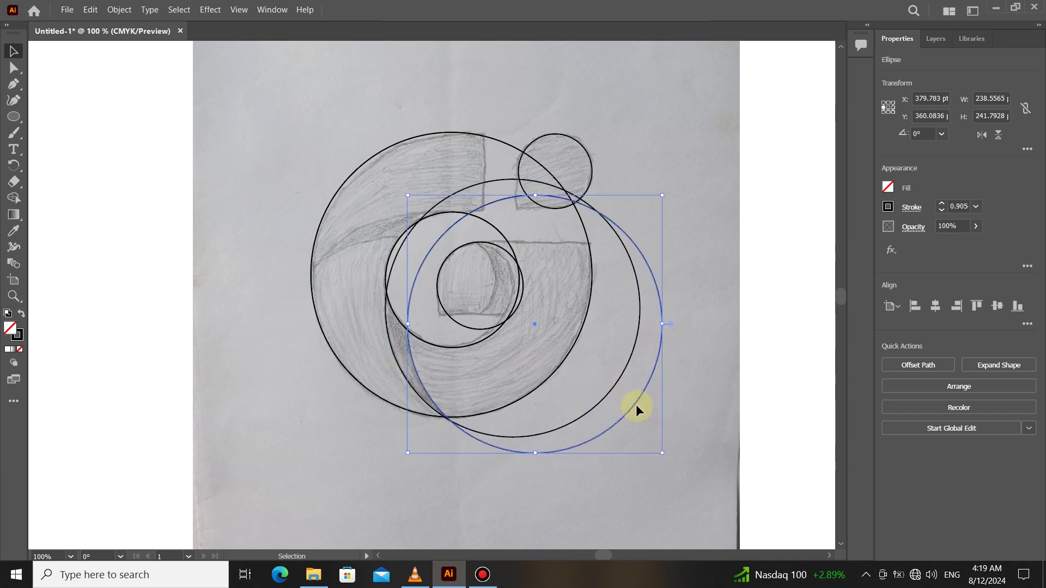
Duplicate the shadow circle toward the lower left and nudge it to follow the upper edge of the upper-left shadow
drag(635, 405, 518, 419)
scroll(408, 211, up, 2)
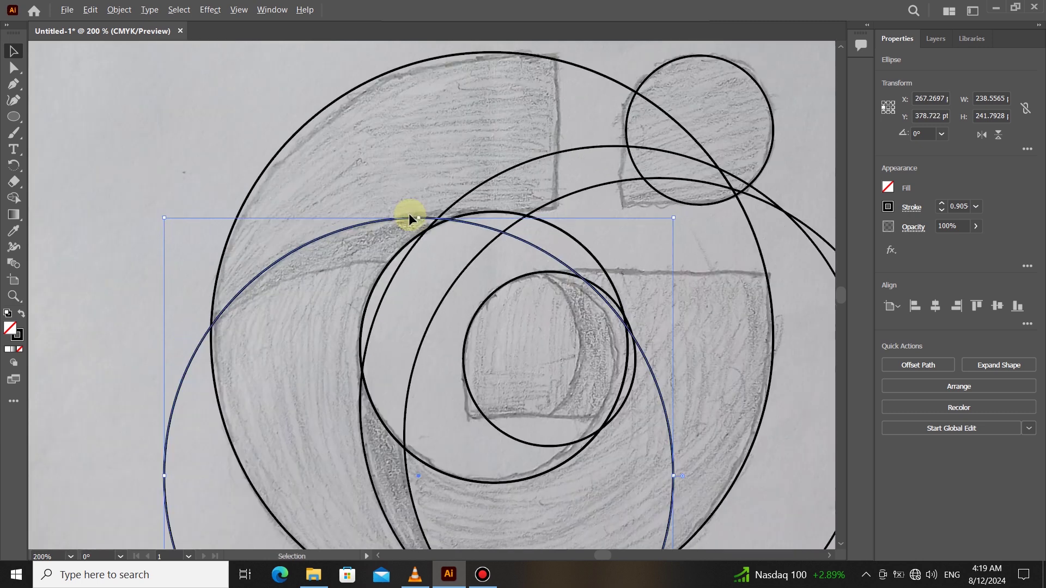
scroll(423, 257, down, 1)
key(Up)
key(Up)
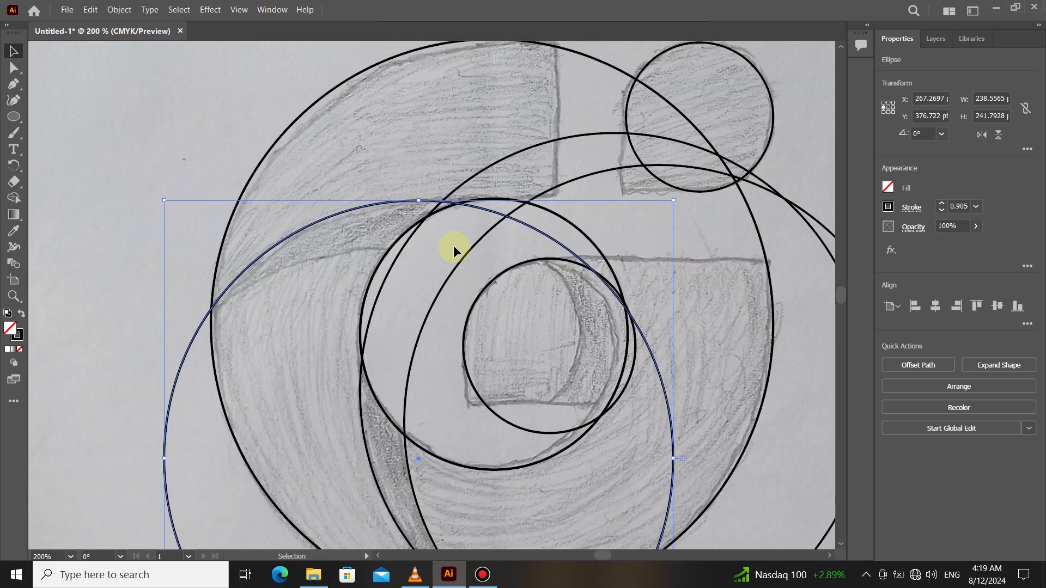
key(Right)
key(Right)
key(Down)
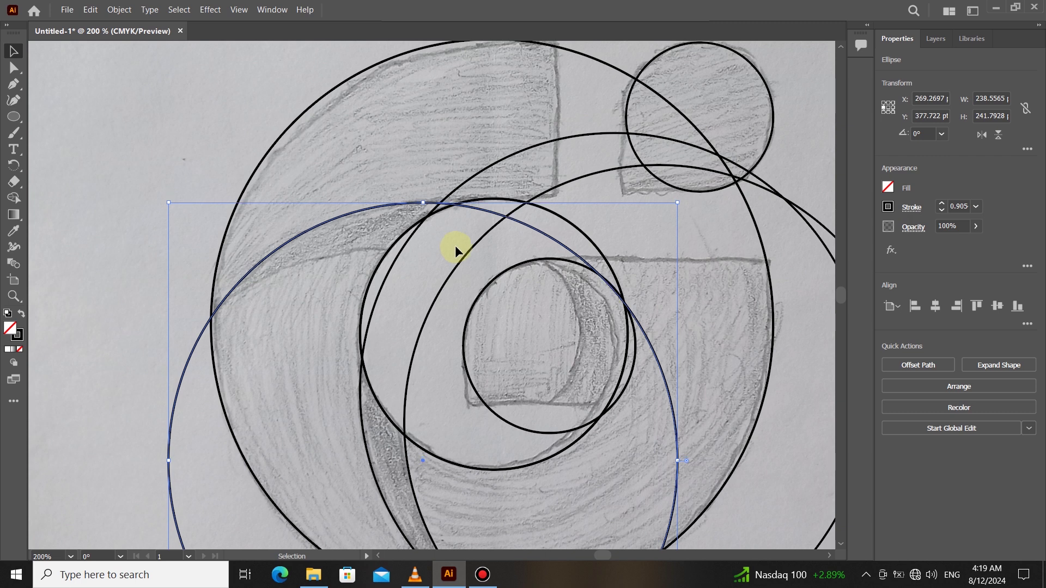
key(Left)
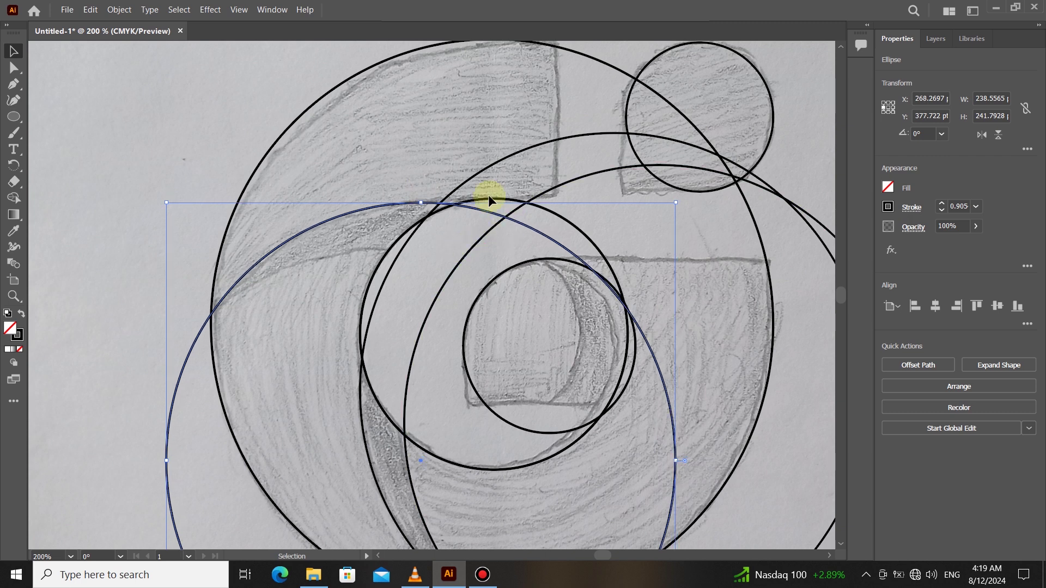
Place another copy of that circle slightly lower and to the left for the lower edge of the upper-left shadow
scroll(463, 204, down, 3)
scroll(491, 354, down, 1)
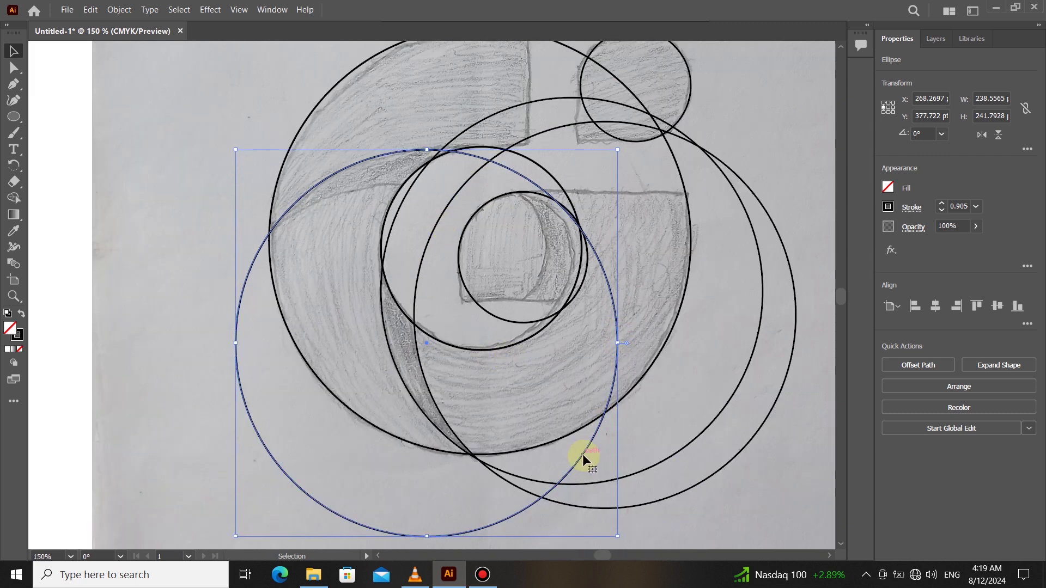
drag(583, 454, 557, 493)
scroll(595, 263, up, 1)
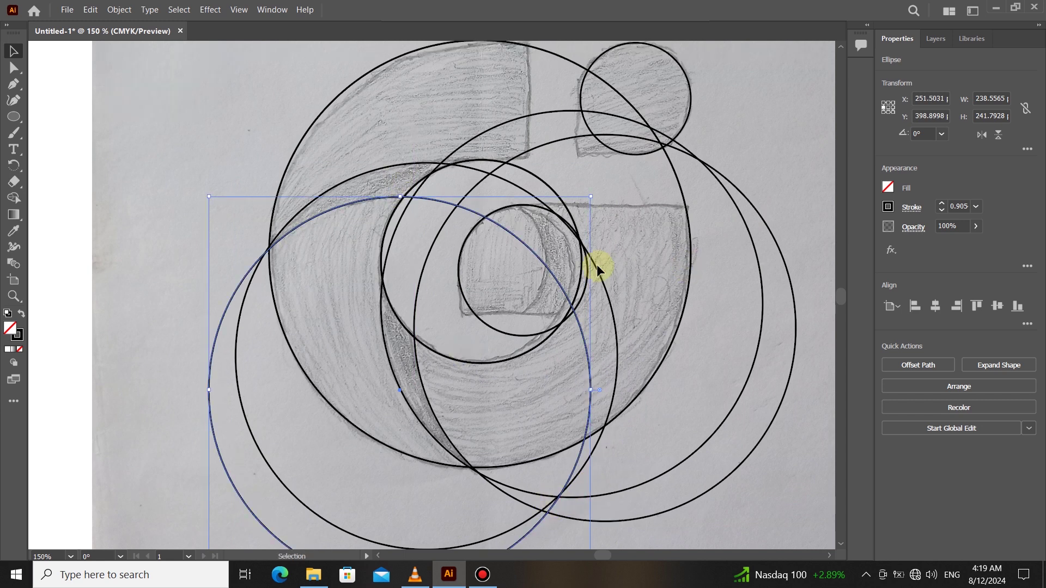
scroll(549, 344, down, 1)
Show the rulers and add a horizontal guide above the sketch and a vertical guide left of it
click(238, 9)
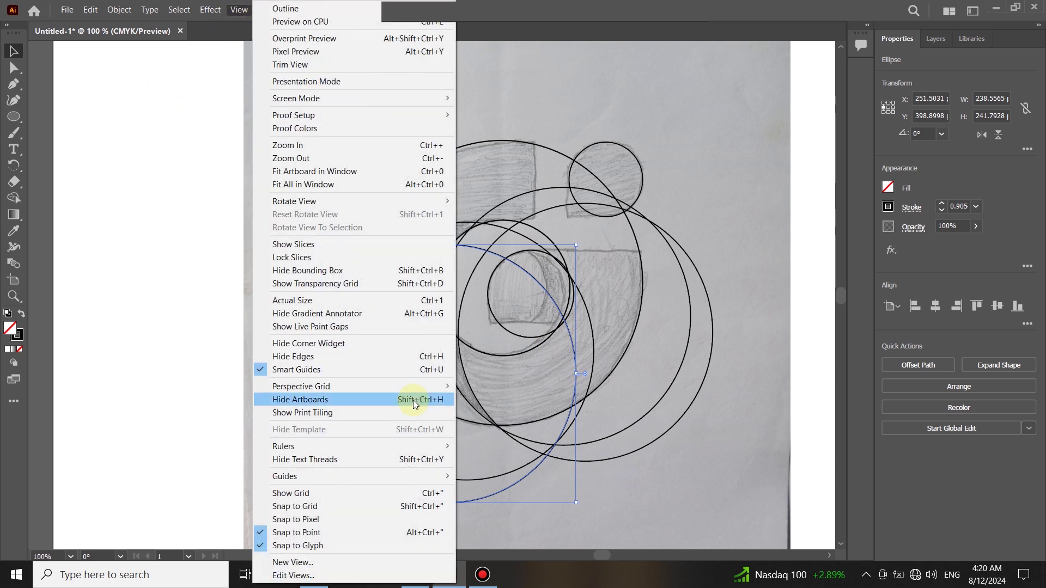
mouse_move(409, 443)
click(477, 447)
drag(340, 44, 366, 99)
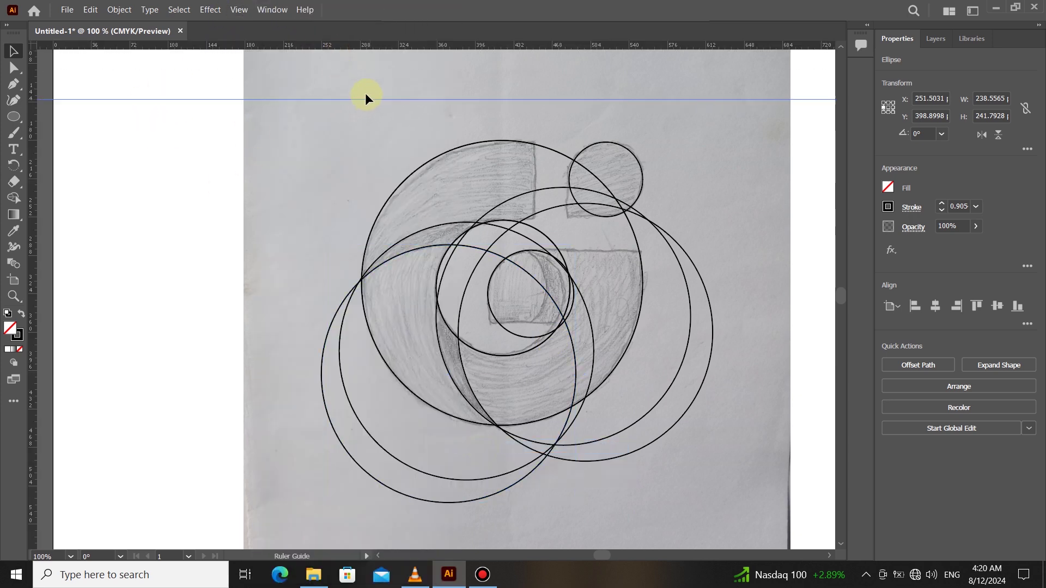
drag(34, 240, 294, 241)
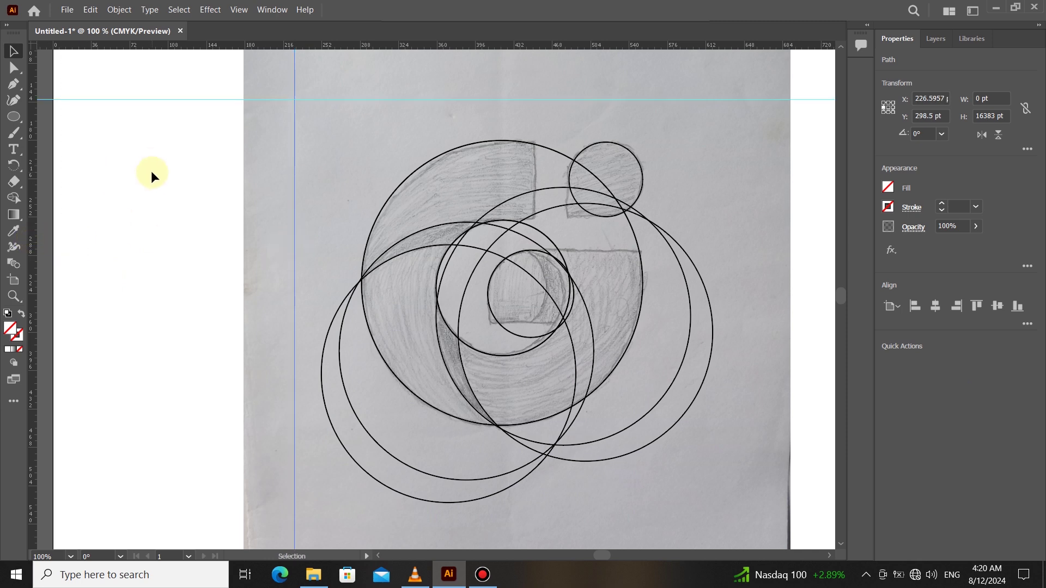
Draw a horizontal line about 346 pt long and a vertical line about 299 pt long along the guides with a black 1 pt stroke
click(13, 83)
click(327, 99)
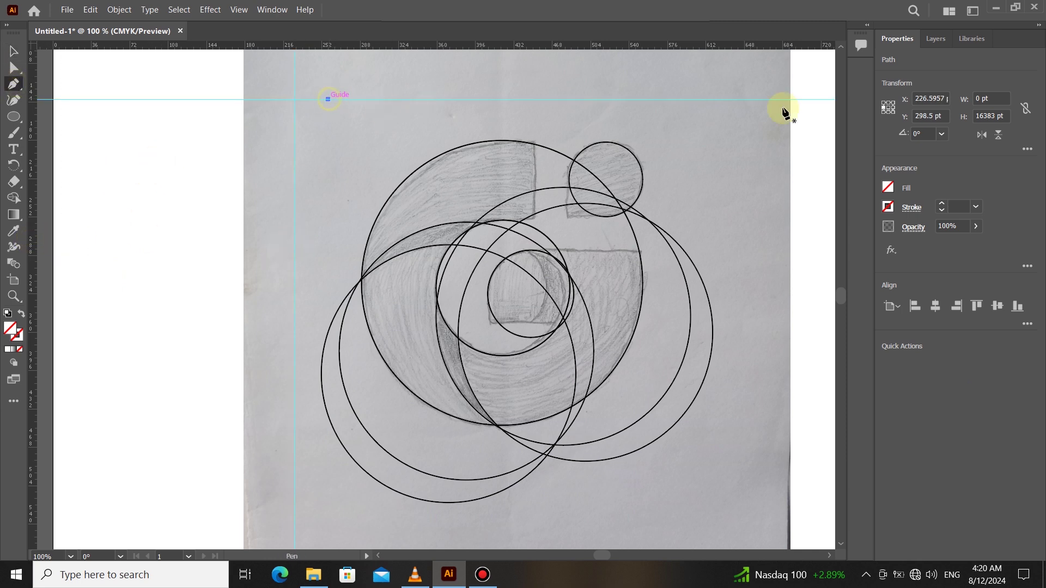
click(697, 99)
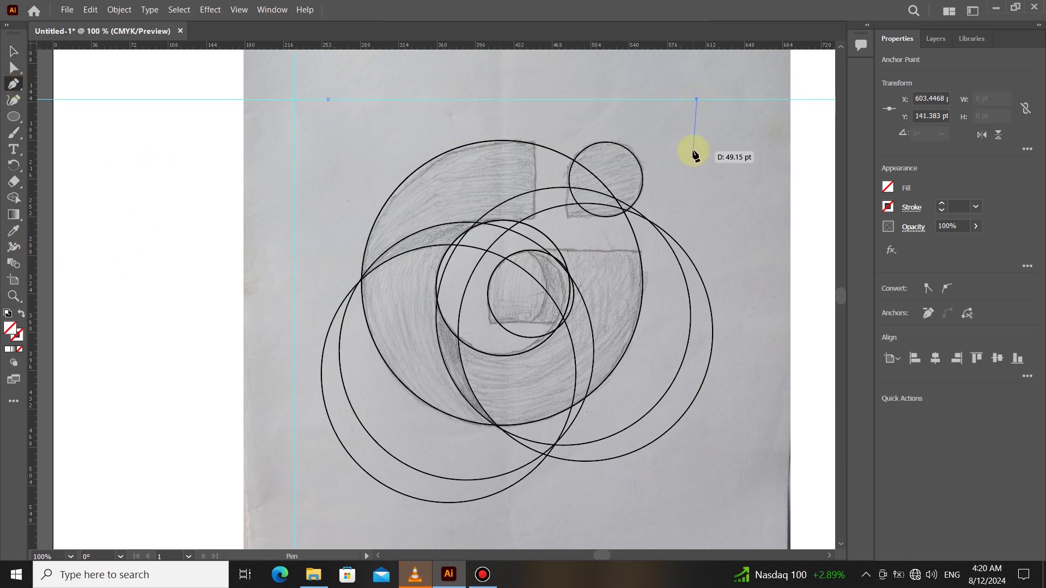
click(887, 206)
click(768, 256)
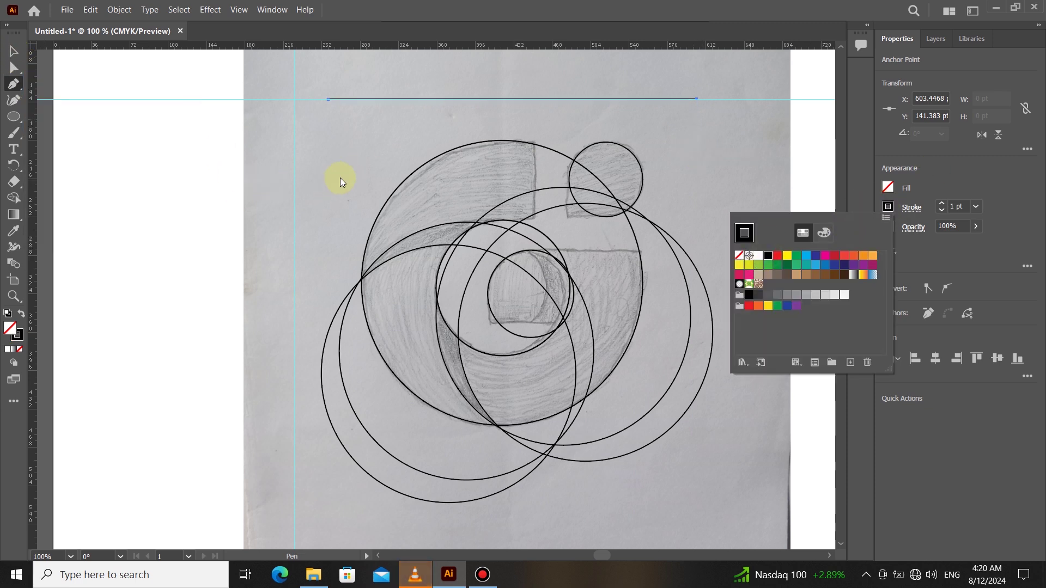
click(295, 125)
click(294, 442)
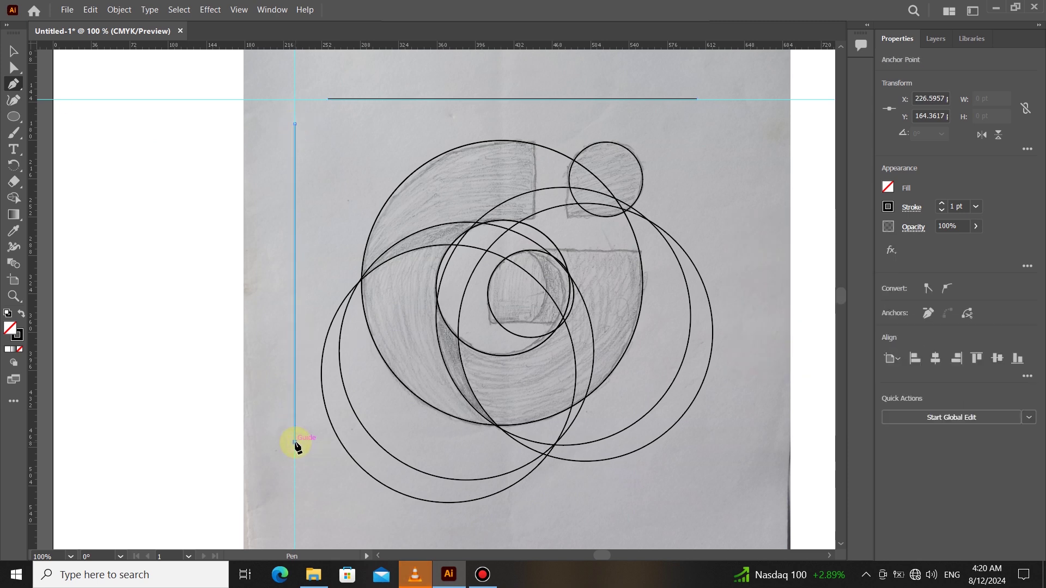
Move the vertical and horizontal lines onto the sketch's straight edges, and copy them along the central shape's bottom and left edges
click(12, 48)
drag(294, 283, 534, 245)
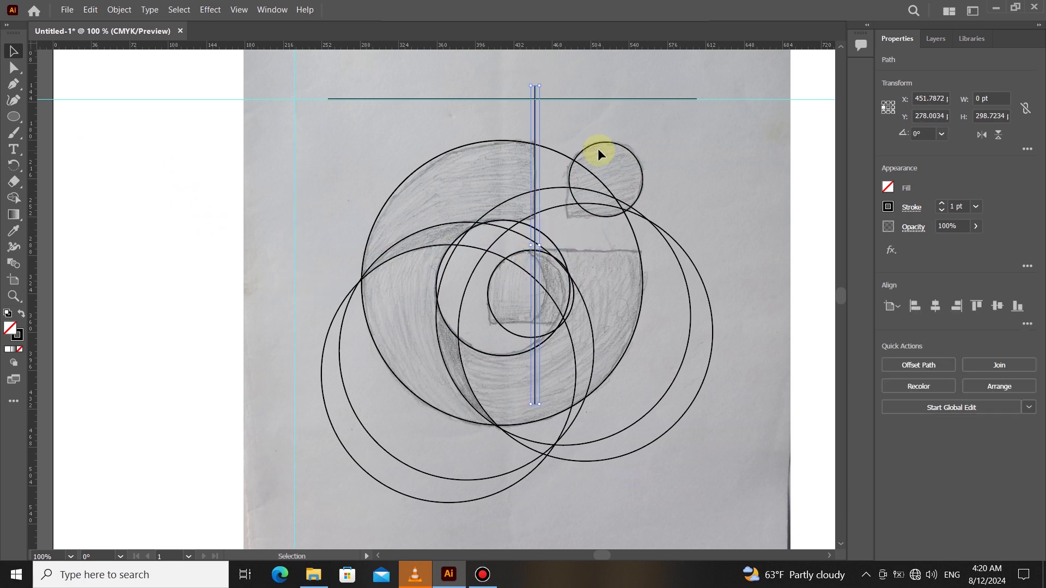
drag(573, 100, 561, 324)
scroll(528, 284, up, 1)
scroll(528, 284, down, 1)
scroll(527, 284, up, 1)
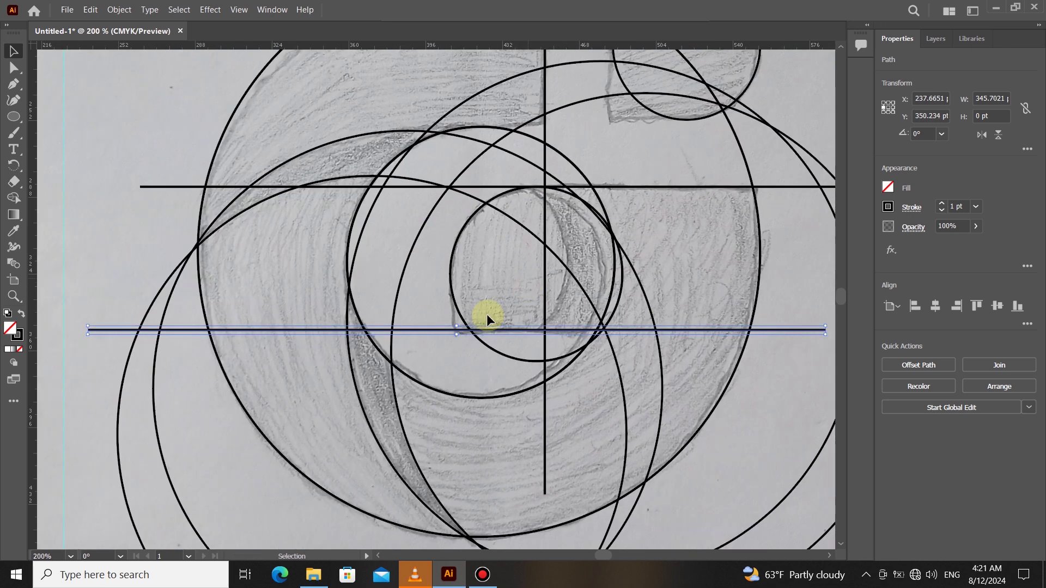
drag(544, 225, 451, 231)
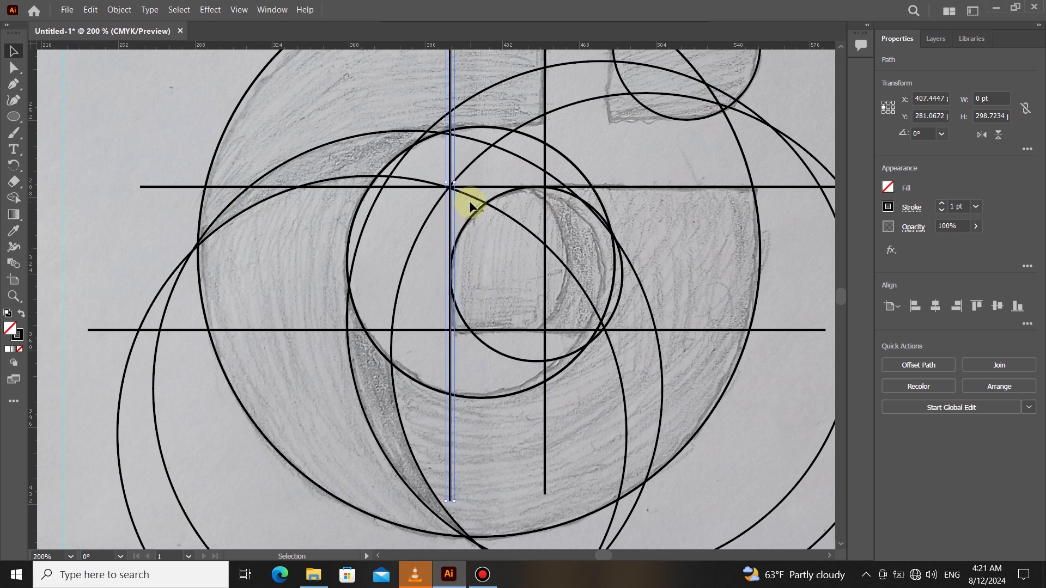
Copy the horizontal line onto the bottom edges of the upper segment and the dot, and a vertical line onto the dot's straight side
scroll(479, 296, up, 3)
click(649, 292)
drag(649, 292, 655, 225)
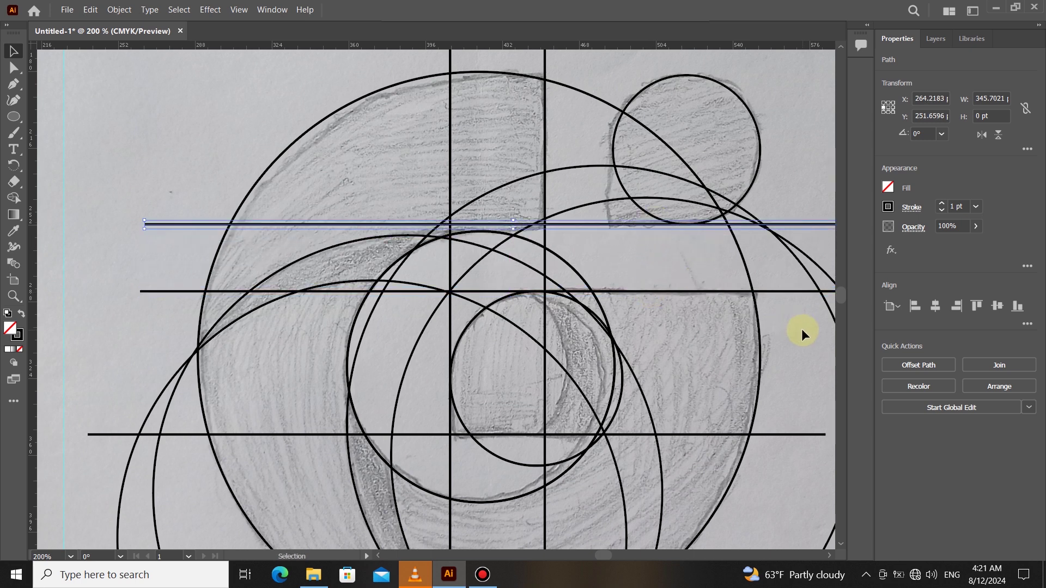
drag(786, 222, 788, 224)
drag(547, 265, 616, 223)
drag(615, 259, 610, 253)
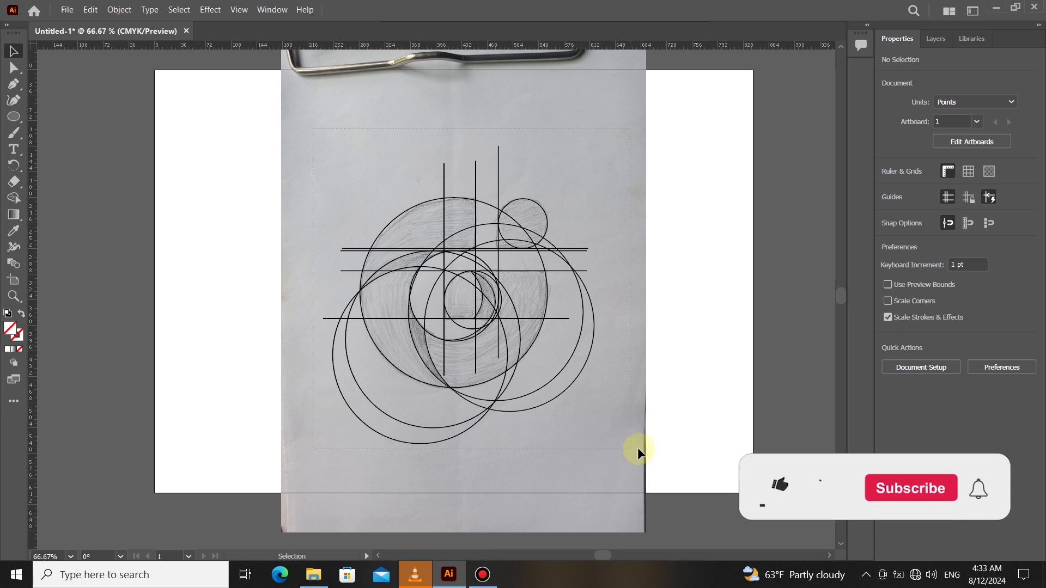
Select all construction lines and circles, set a black fill without stroke, and merge the dot's regions with Shape Builder
drag(616, 450, 69, 96)
click(13, 198)
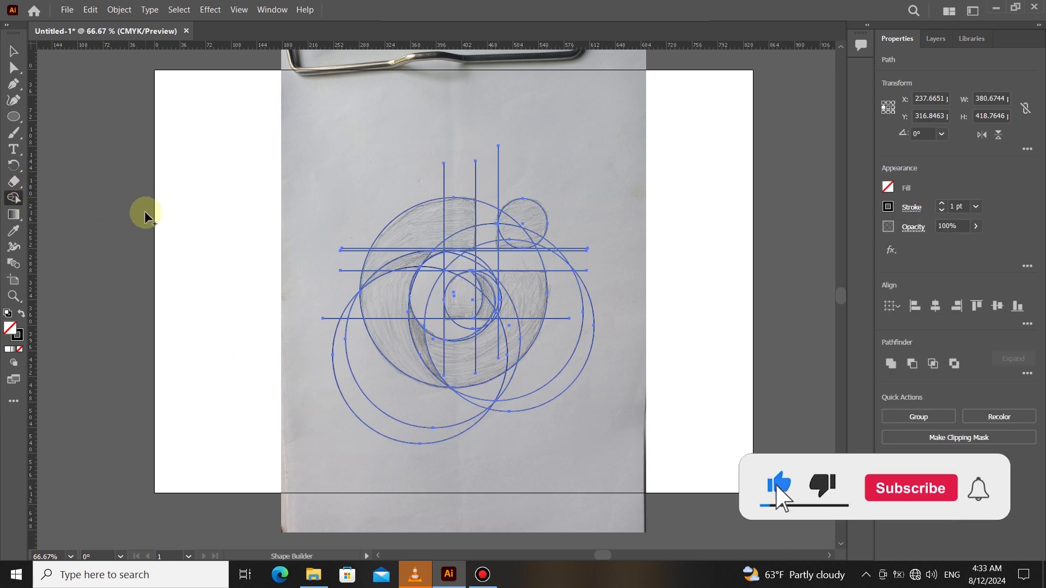
click(20, 313)
scroll(463, 264, up, 1)
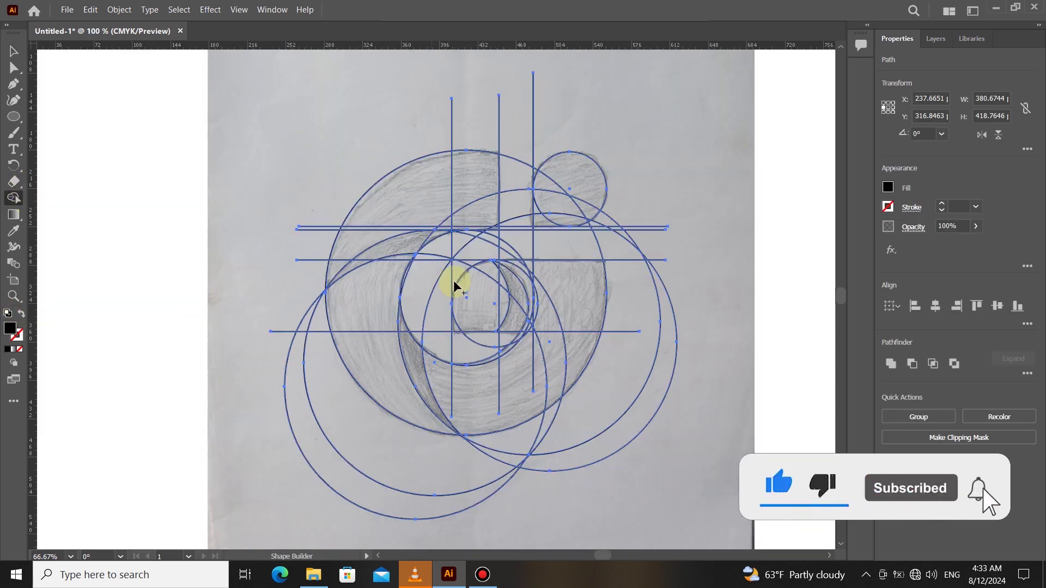
mouse_move(539, 215)
mouse_down()
mouse_move(561, 200)
mouse_move(595, 205)
mouse_up()
scroll(584, 221, up, 2)
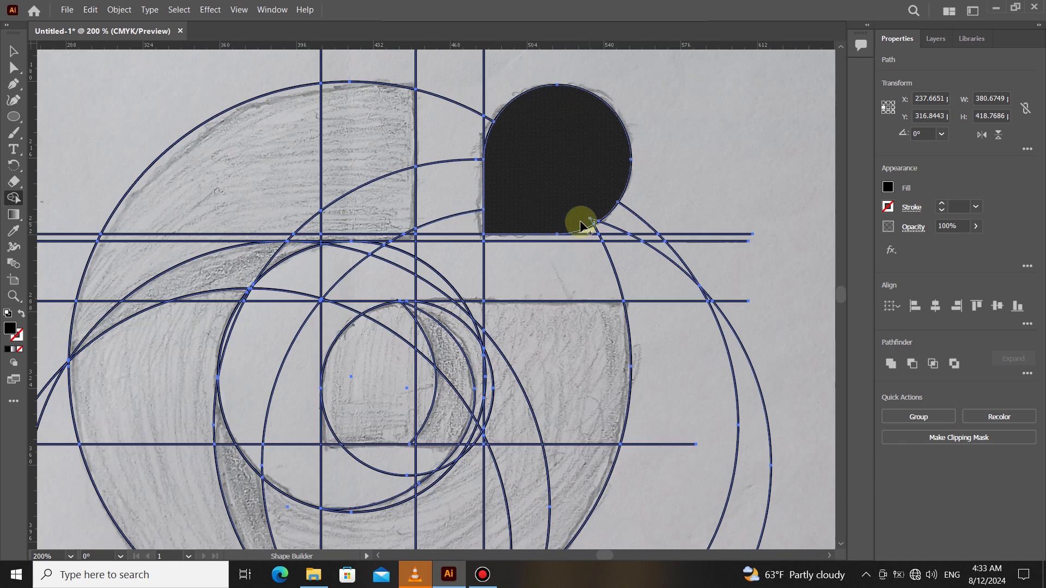
Merge the regions of the upper ring segment into one black shape with Shape Builder, ending at its vertical and horizontal edges
scroll(585, 221, up, 1)
scroll(529, 179, down, 2)
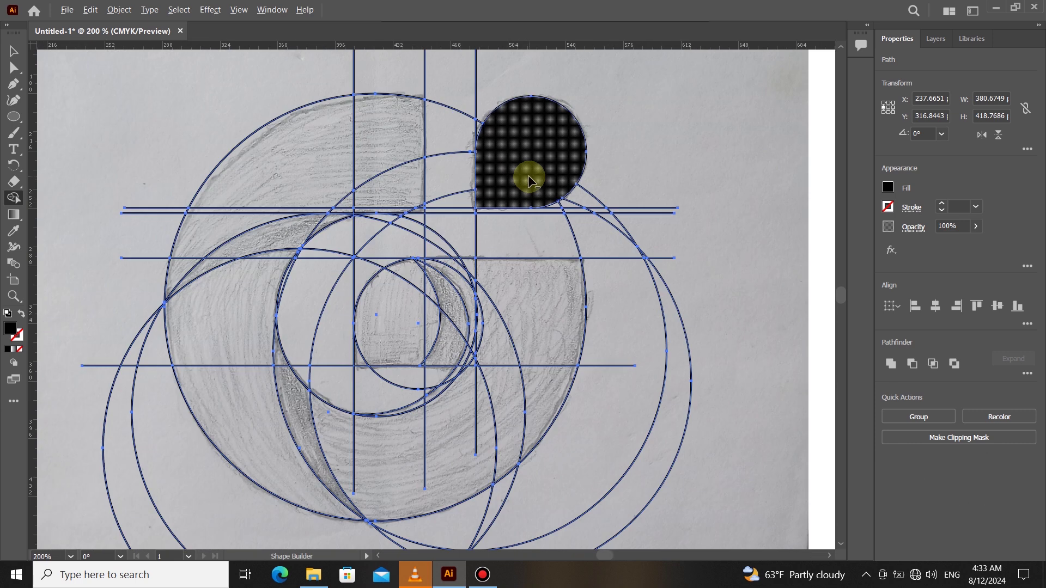
scroll(528, 178, down, 2)
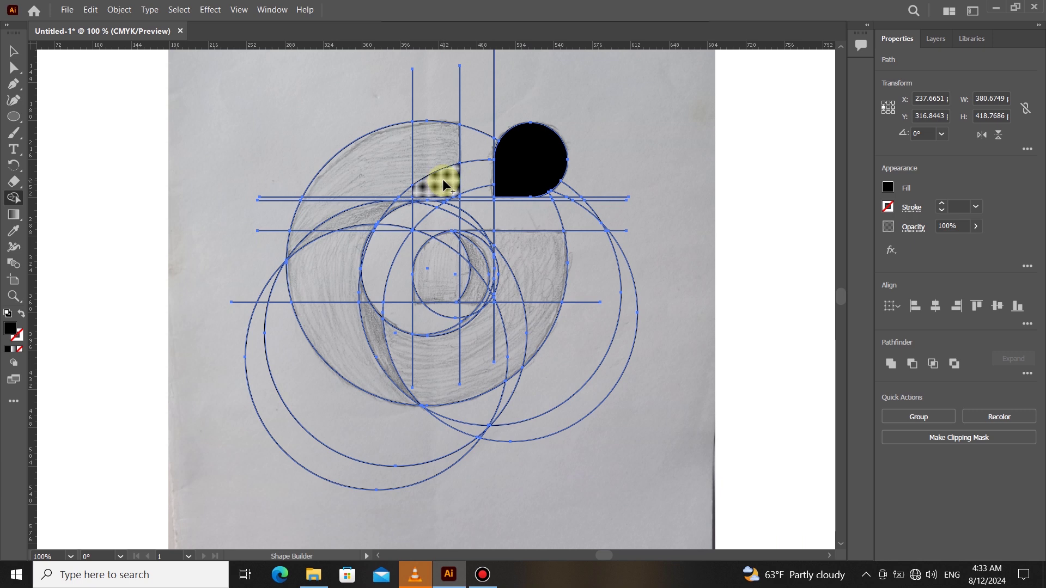
mouse_move(442, 179)
mouse_down()
mouse_move(414, 175)
mouse_move(332, 197)
mouse_move(310, 224)
mouse_up()
scroll(408, 192, up, 2)
drag(416, 196, 553, 168)
scroll(511, 145, down, 1)
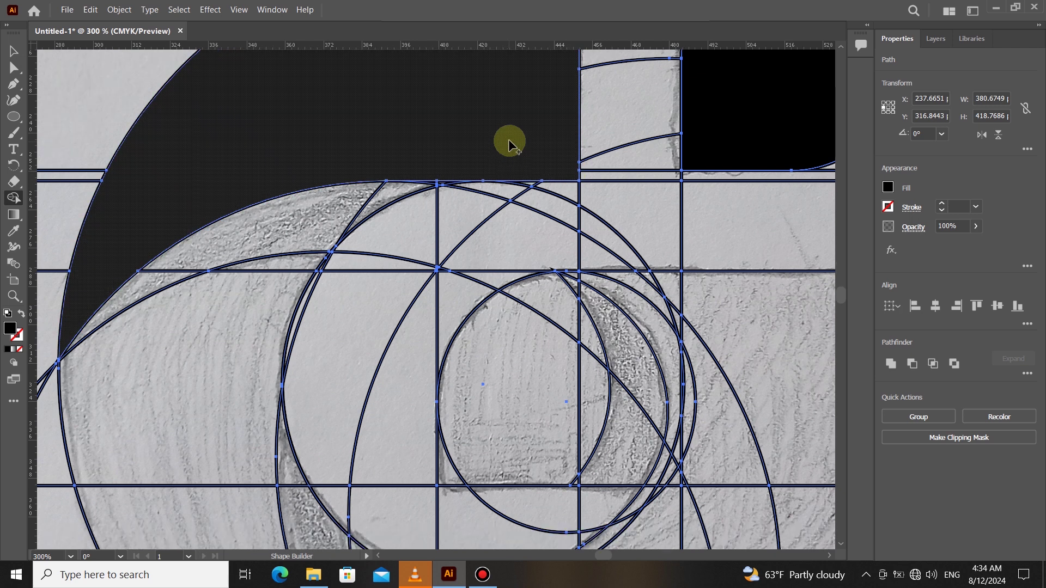
Build the upper-left curved shadow and the left ring segment as separate black shapes
scroll(511, 144, down, 3)
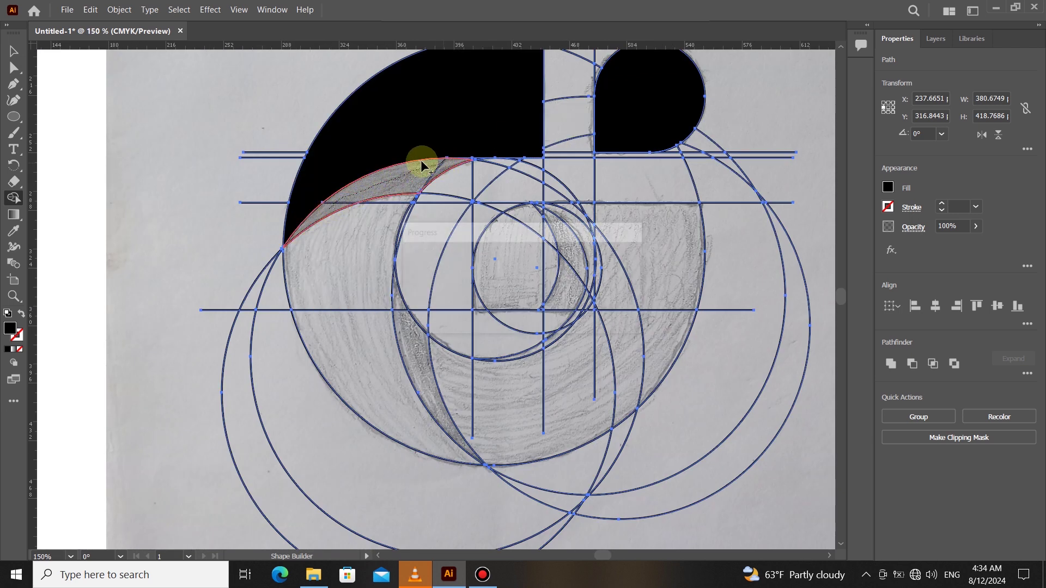
scroll(403, 185, down, 1)
click(376, 332)
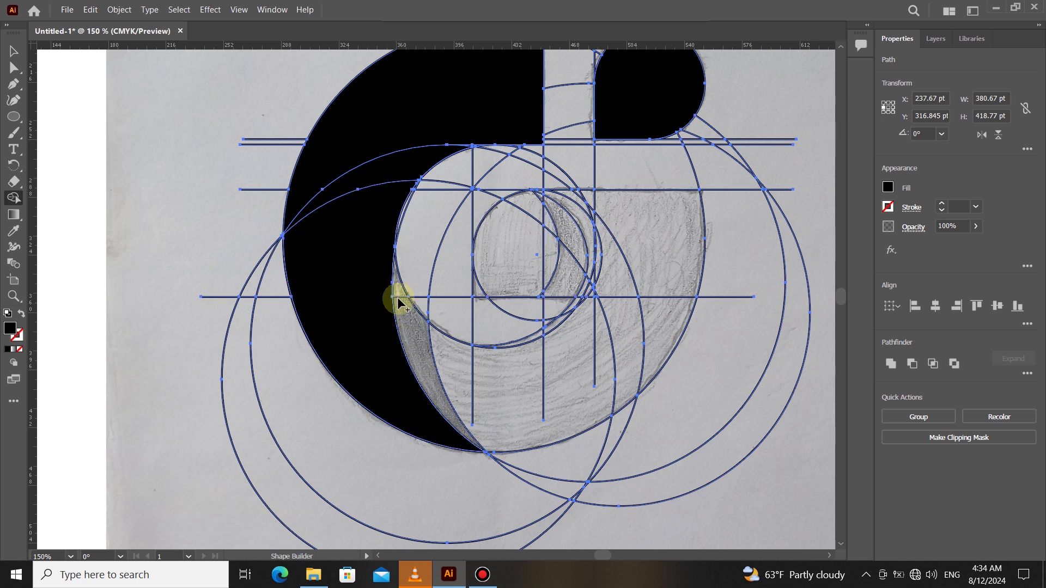
Build the lower-left curved shadow and merge the lower-right ring segment's regions into a separate black shape
click(408, 311)
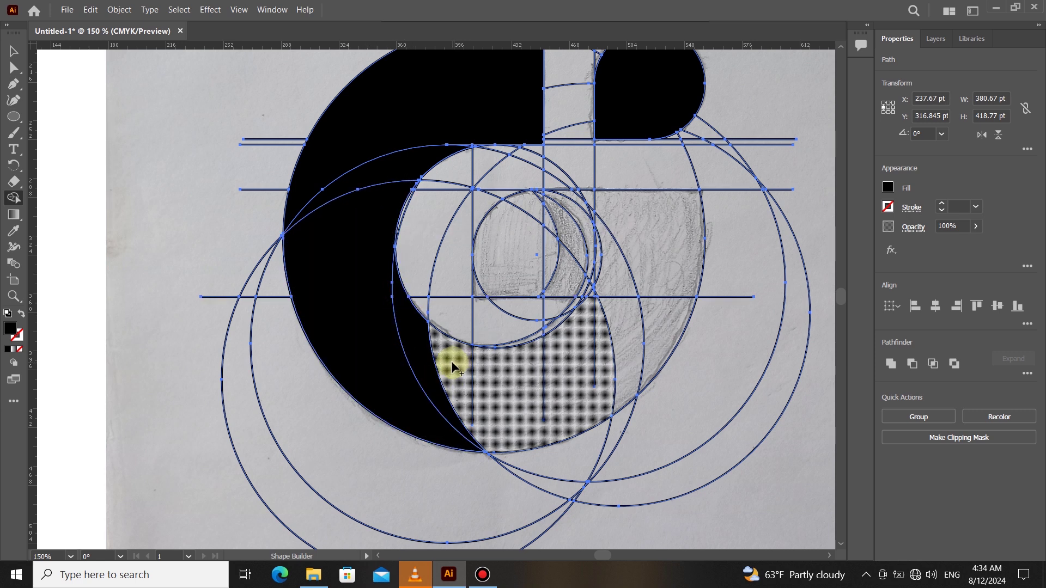
mouse_move(451, 360)
mouse_down()
mouse_move(546, 367)
mouse_move(658, 318)
mouse_move(663, 275)
mouse_move(609, 284)
mouse_up()
mouse_move(554, 328)
mouse_down()
mouse_move(602, 210)
mouse_move(579, 206)
mouse_move(593, 243)
mouse_move(586, 304)
mouse_up()
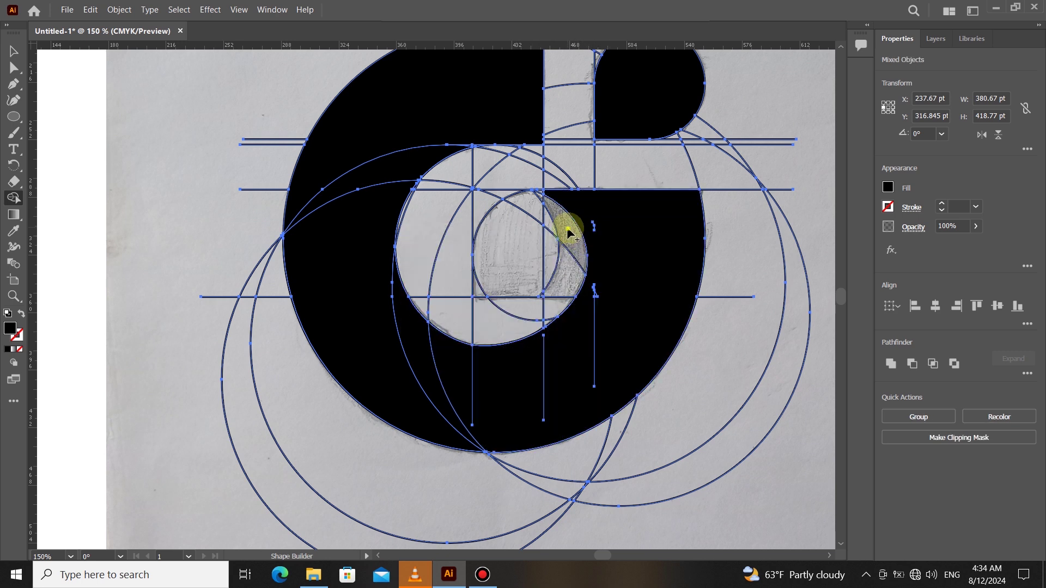
Merge the regions of the crescent shadow and of the rounded inner shape into two separate black shapes
scroll(564, 206, up, 2)
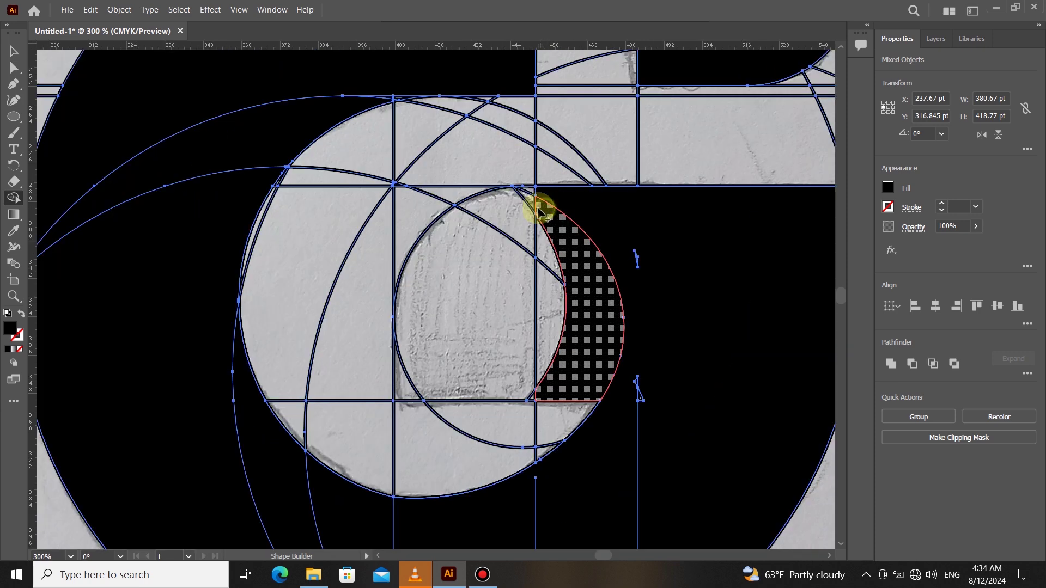
click(642, 400)
click(534, 402)
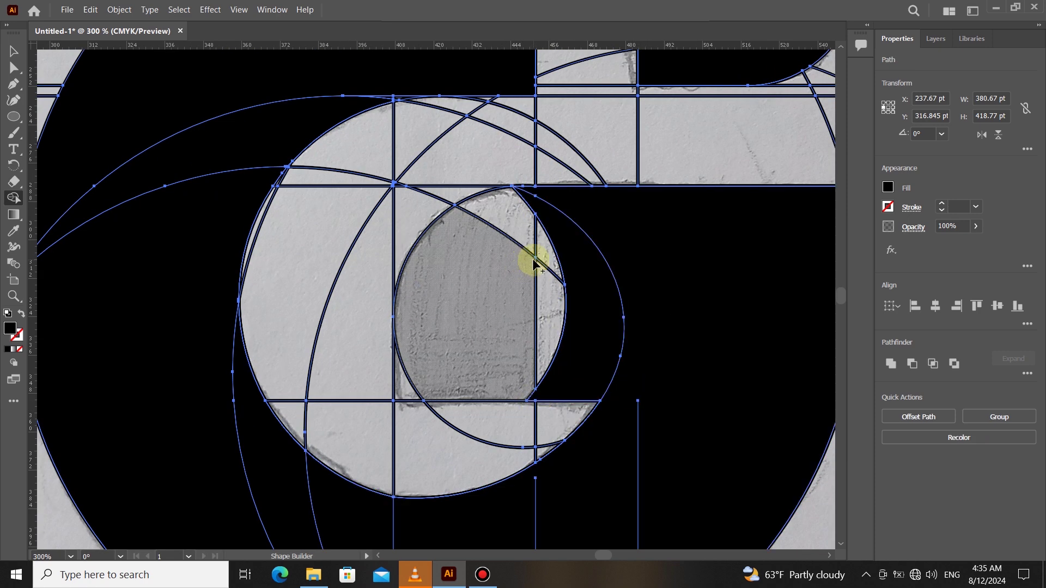
click(488, 286)
drag(546, 276, 498, 292)
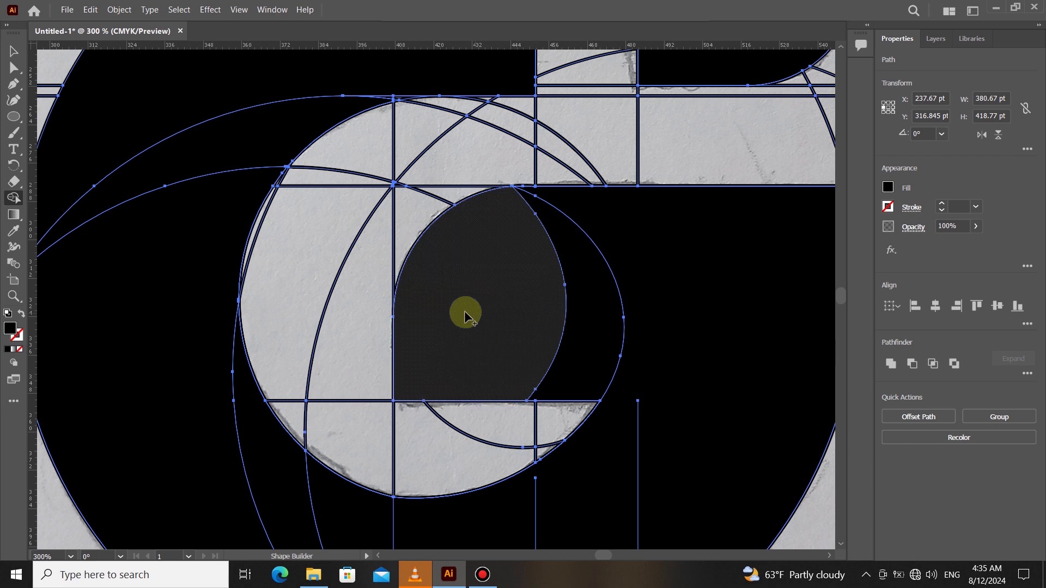
Examine the built shapes up close for gaps around the upper-left shadow and the inner shape
scroll(476, 312, down, 3)
scroll(453, 325, down, 1)
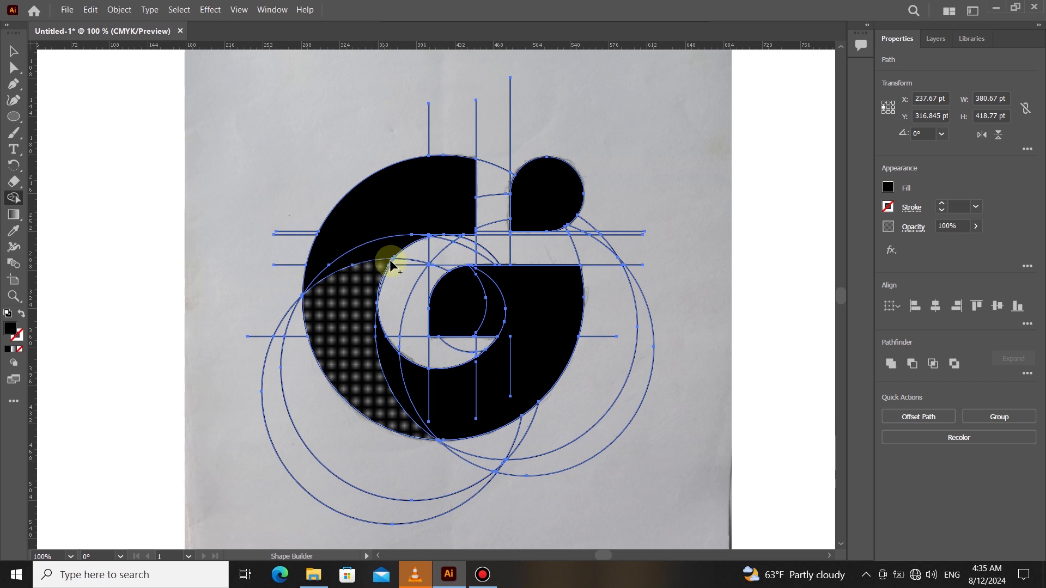
scroll(383, 267, up, 6)
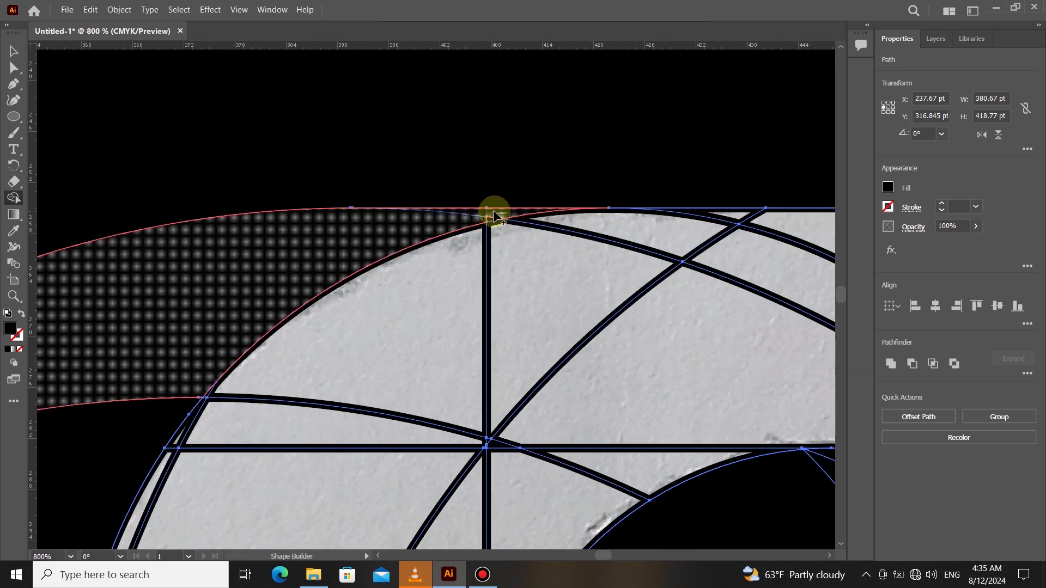
scroll(545, 262, down, 5)
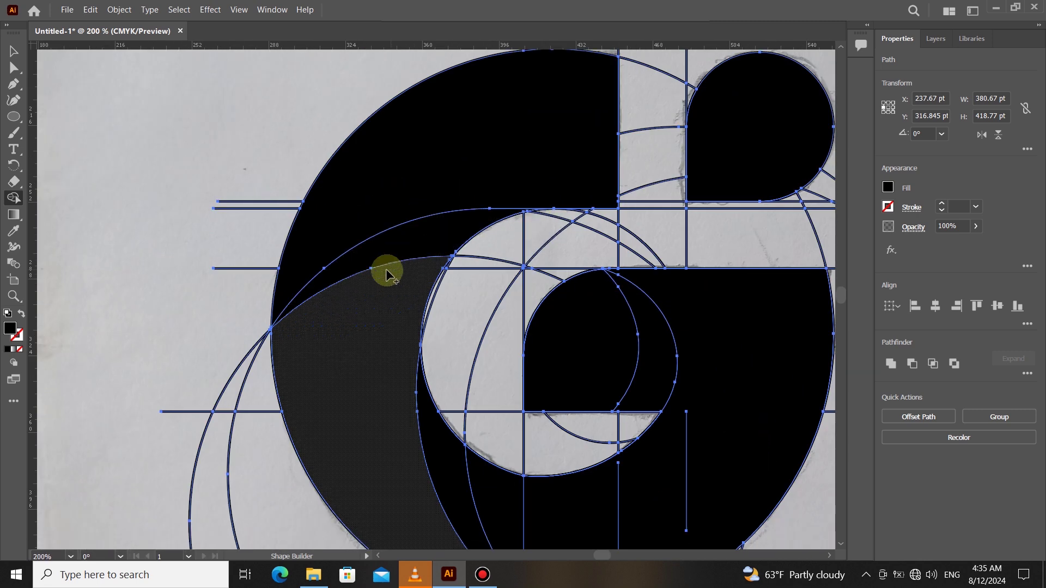
scroll(599, 228, up, 4)
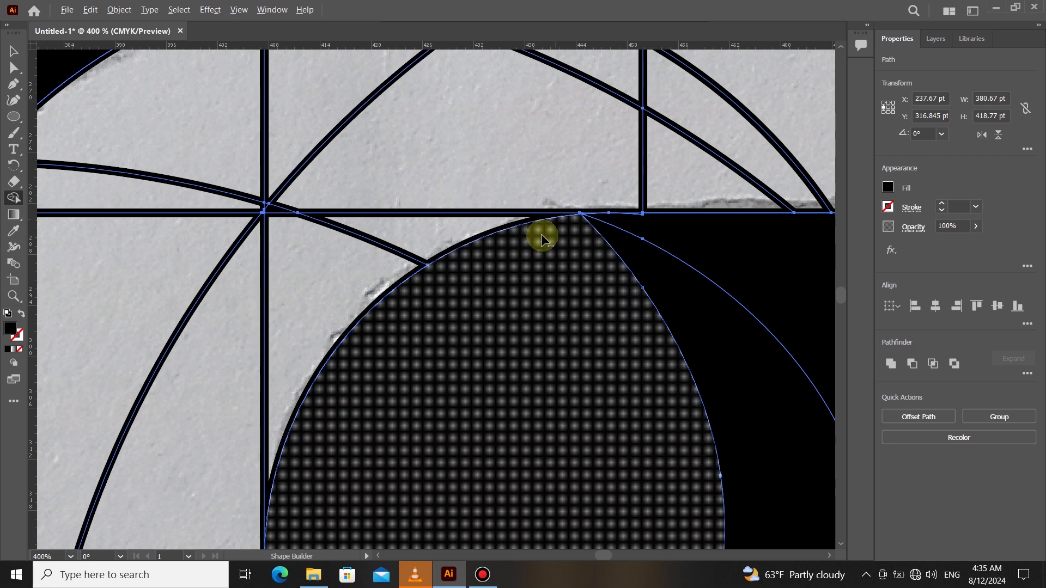
scroll(485, 293, down, 5)
scroll(474, 354, down, 2)
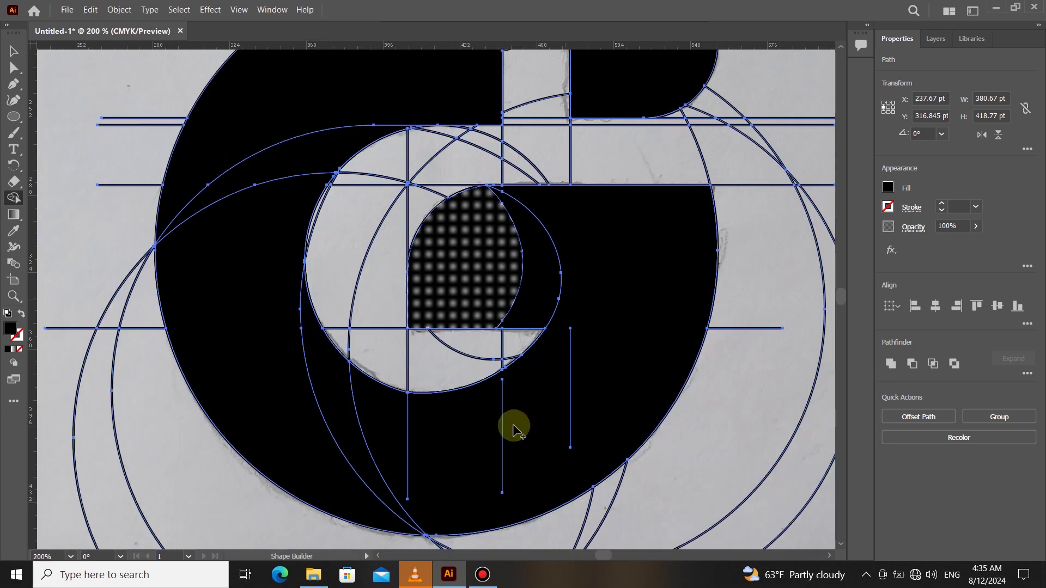
scroll(436, 396, down, 2)
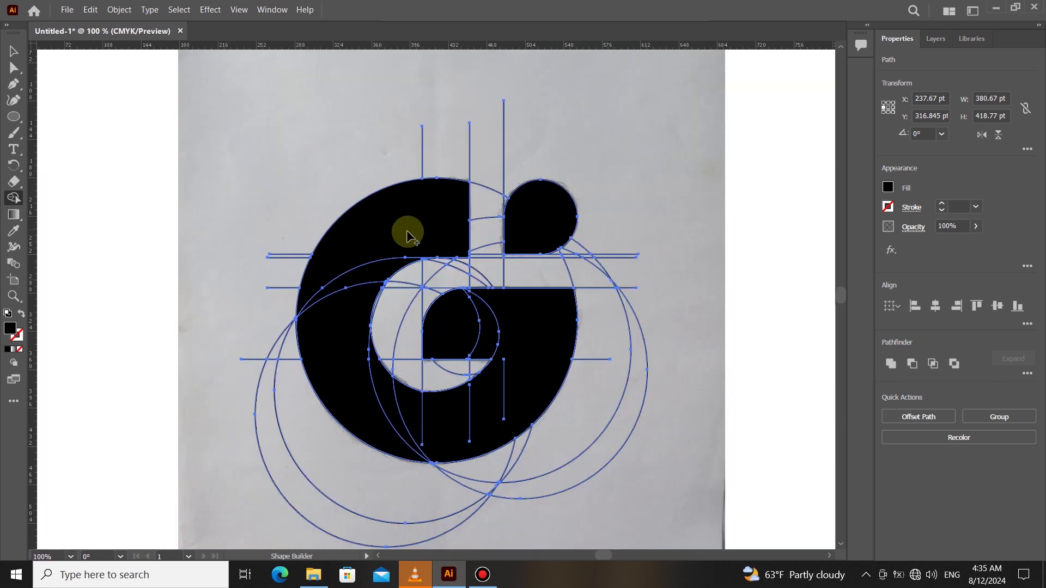
Move all the black logo shapes to the right of the sketch and delete the leftover construction lines
click(13, 53)
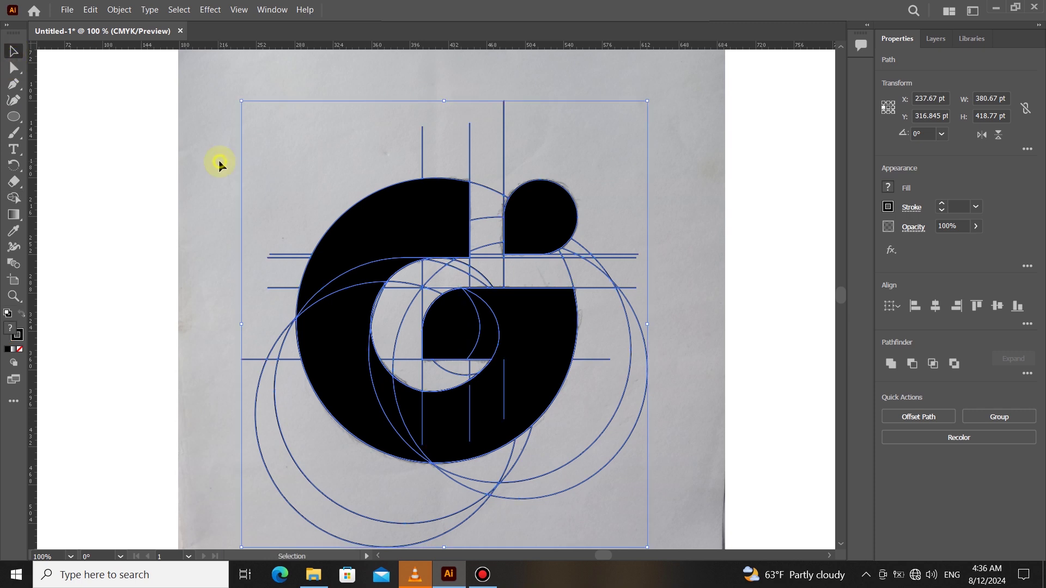
click(272, 175)
scroll(276, 177, down, 1)
click(346, 229)
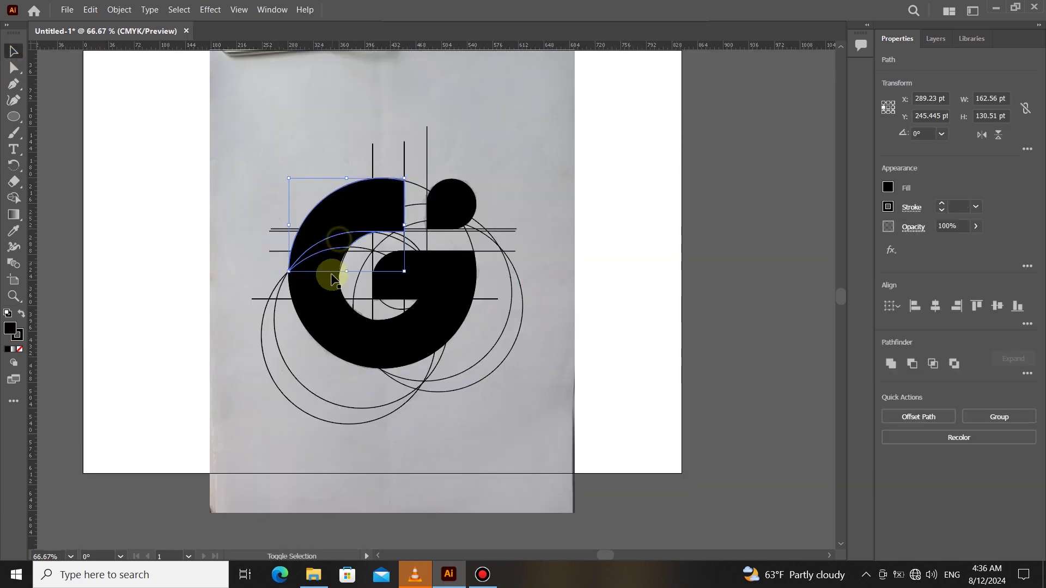
shift+click(369, 340)
shift+click(414, 285)
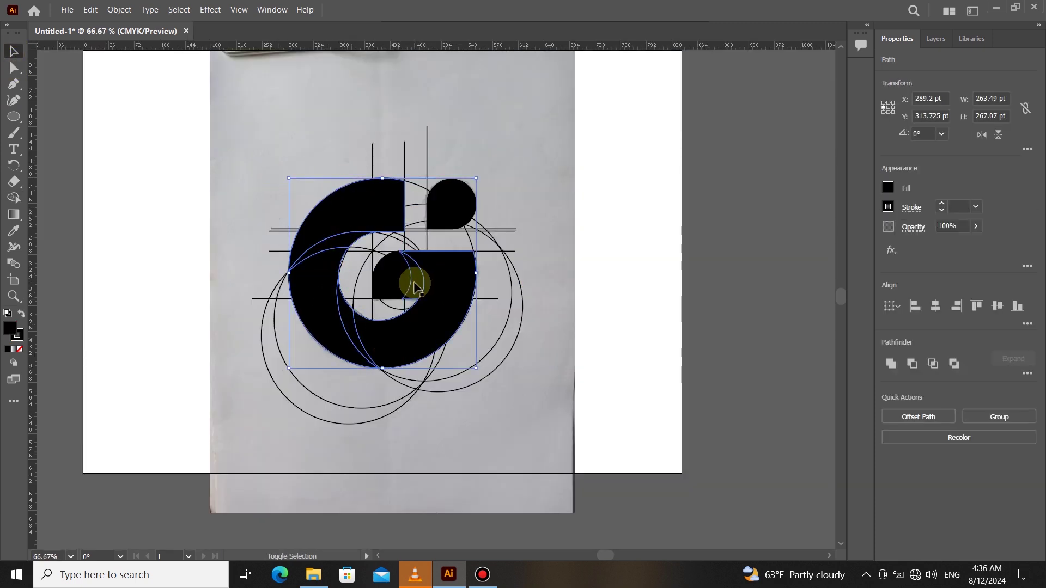
shift+click(452, 207)
mouse_move(412, 280)
mouse_down()
mouse_move(654, 334)
mouse_move(723, 317)
mouse_up()
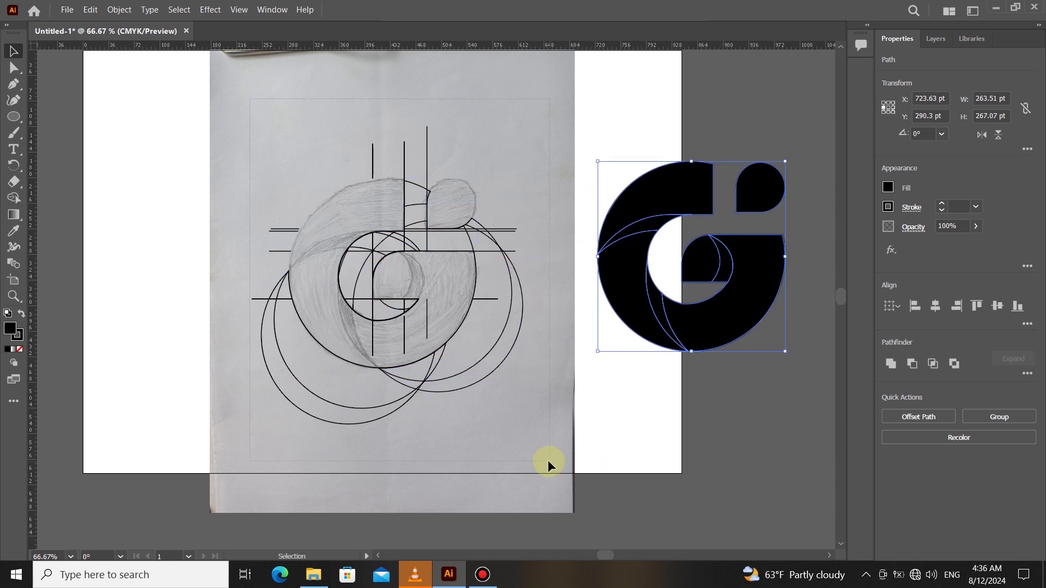
click(519, 416)
key(Delete)
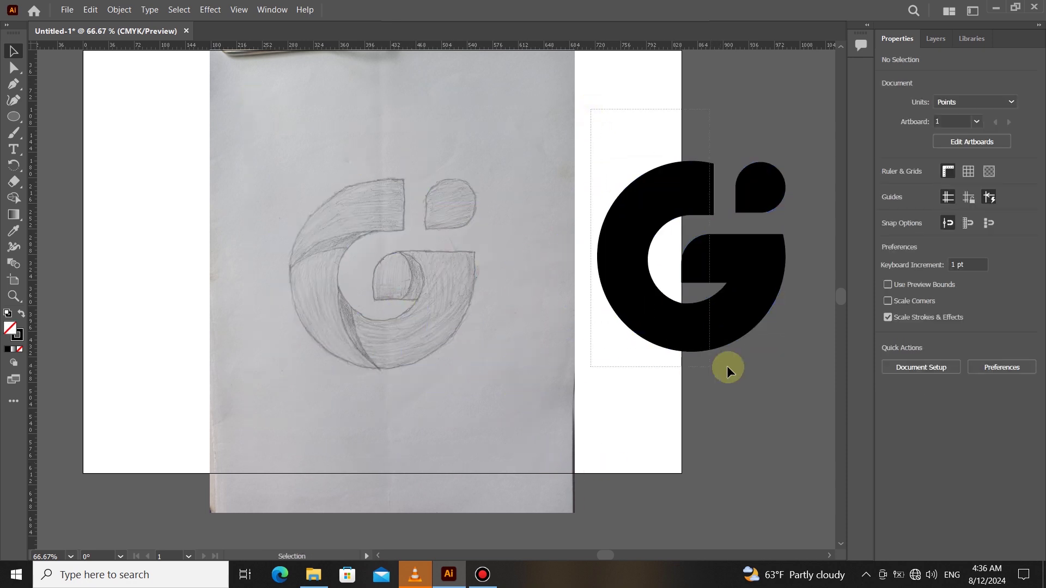
Fill all the logo shapes with the white-to-black linear gradient swatch
drag(795, 365, 752, 327)
click(887, 187)
click(854, 256)
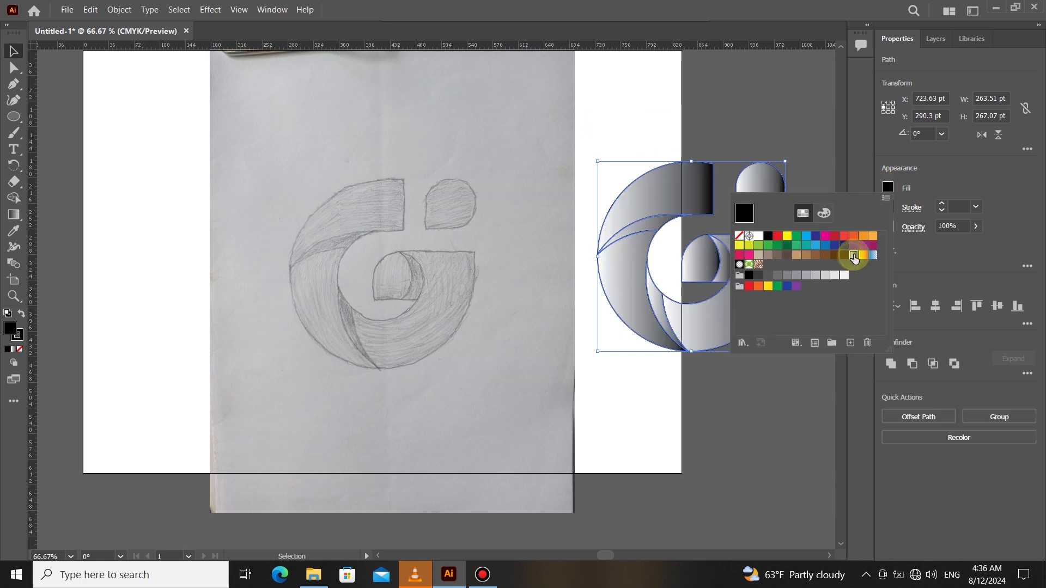
click(639, 401)
Move the whole gradient logo back onto the artboard, beside the sketch
click(609, 252)
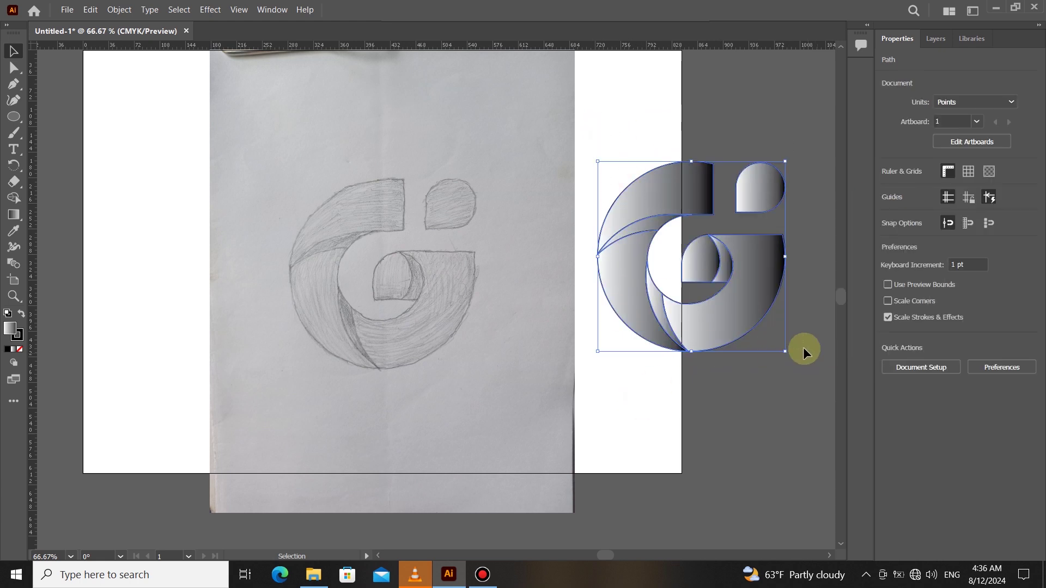
mouse_move(757, 304)
mouse_down()
mouse_move(698, 330)
mouse_move(647, 319)
mouse_up()
click(648, 426)
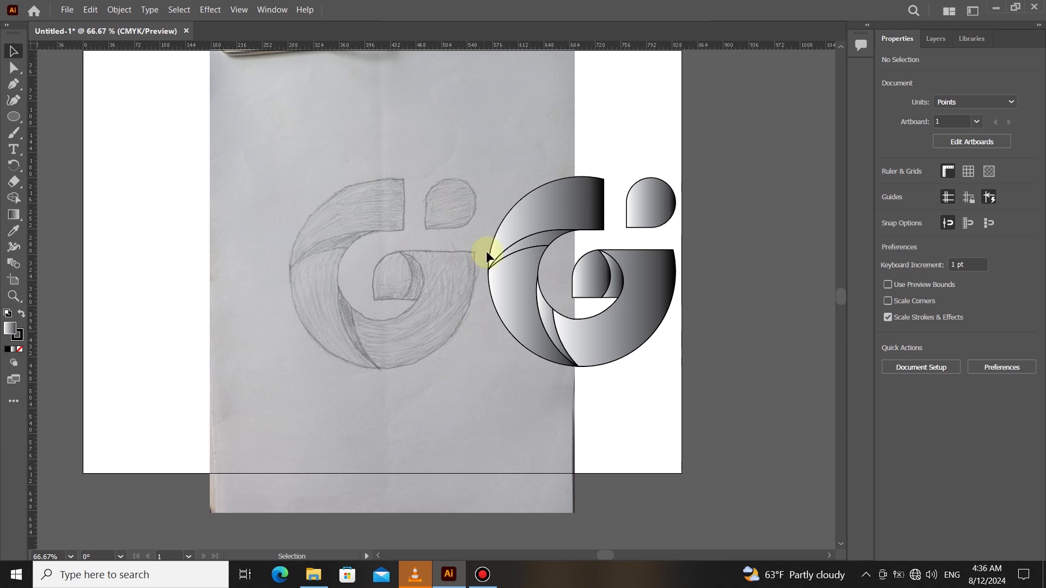
Unlock all objects and delete the sketch photo
scroll(48, 195, up, 2)
click(119, 9)
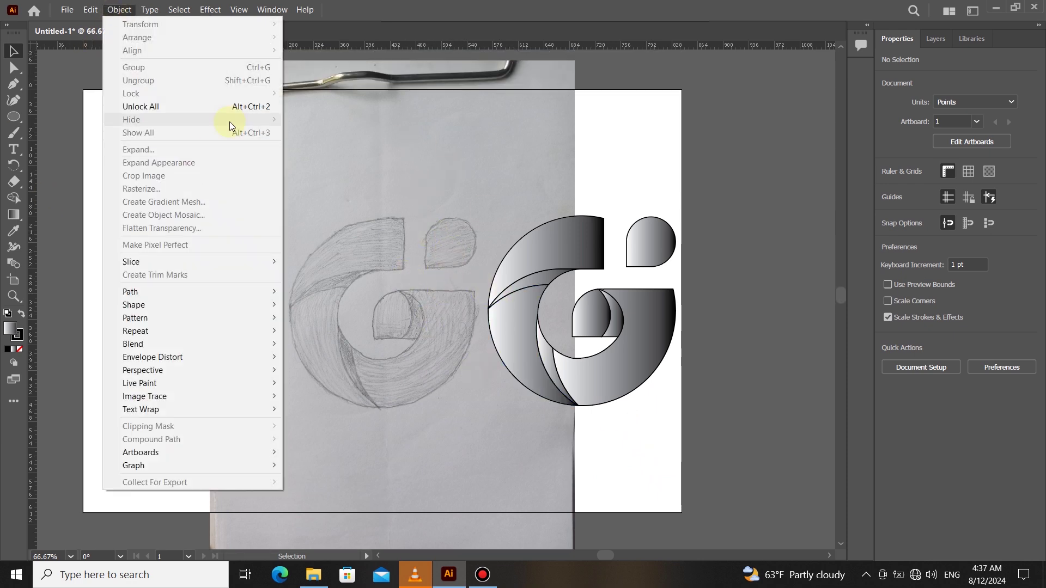
click(230, 122)
key(Delete)
Move the whole logo to the middle of the artboard and enlarge it proportionally
drag(443, 158, 729, 437)
mouse_move(592, 382)
mouse_down()
mouse_move(420, 373)
mouse_move(374, 351)
mouse_up()
drag(568, 336, 610, 328)
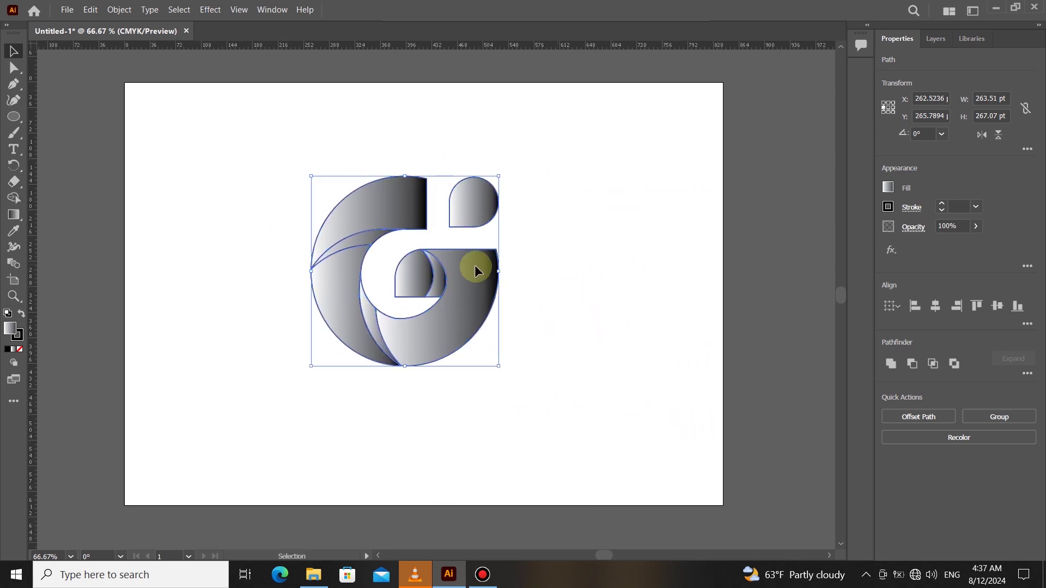
drag(498, 176, 554, 164)
drag(537, 344, 514, 337)
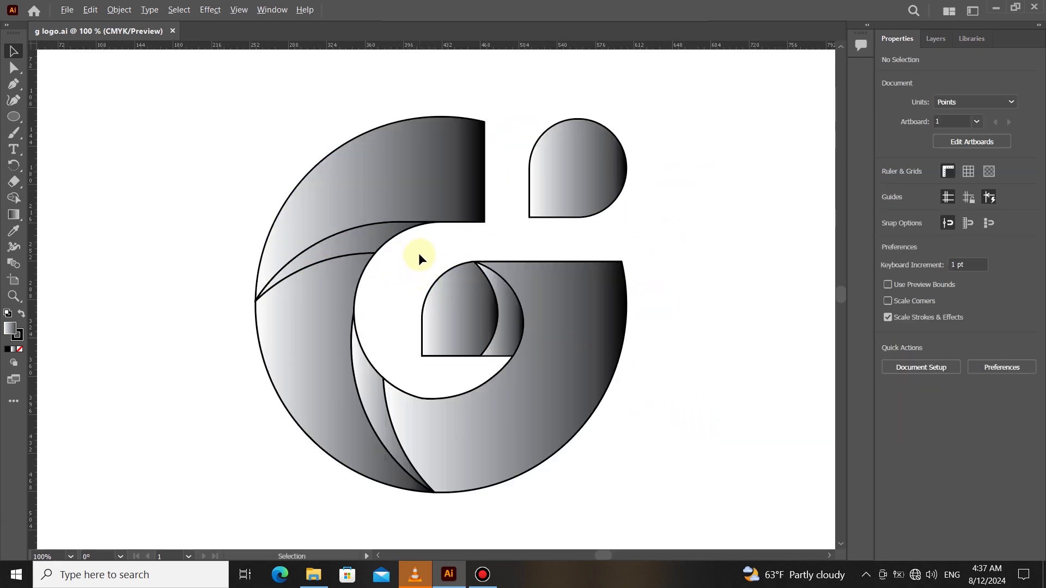
Scale the whole logo down proportionally, keeping it near the artboard's center
key(ctrl+minus)
scroll(388, 267, up, 1)
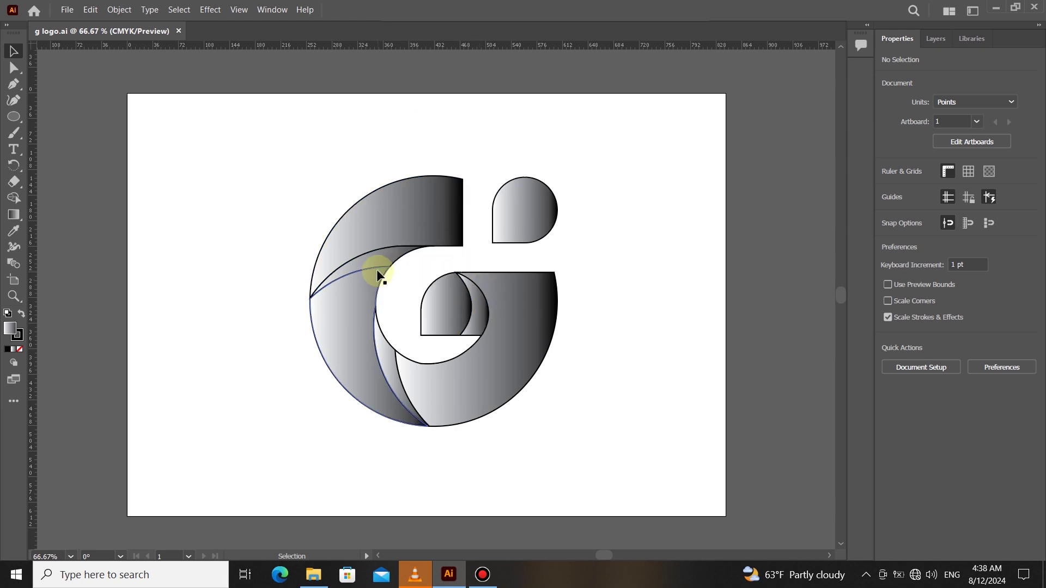
key(ctrl+plus)
drag(232, 114, 689, 452)
drag(651, 125, 562, 325)
click(663, 247)
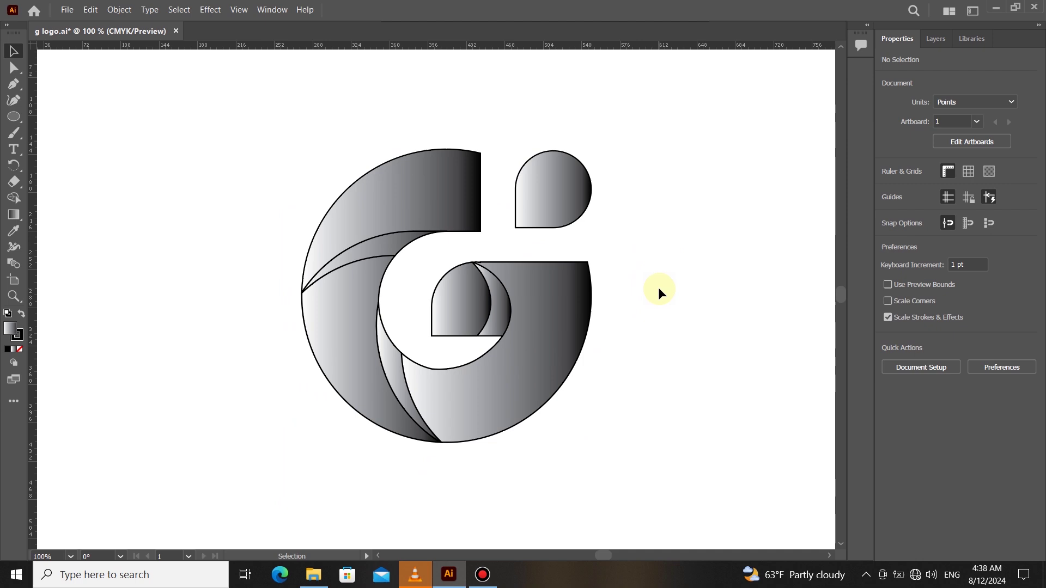
Draw a diagonal gradient across the dot between its upper-right and lower-left, and move both color stops inward to the shape's edges
click(13, 214)
mouse_move(614, 121)
mouse_down()
mouse_move(548, 175)
mouse_move(479, 269)
mouse_move(561, 221)
mouse_move(484, 274)
mouse_move(506, 242)
mouse_up()
drag(615, 122, 582, 157)
drag(506, 240, 514, 232)
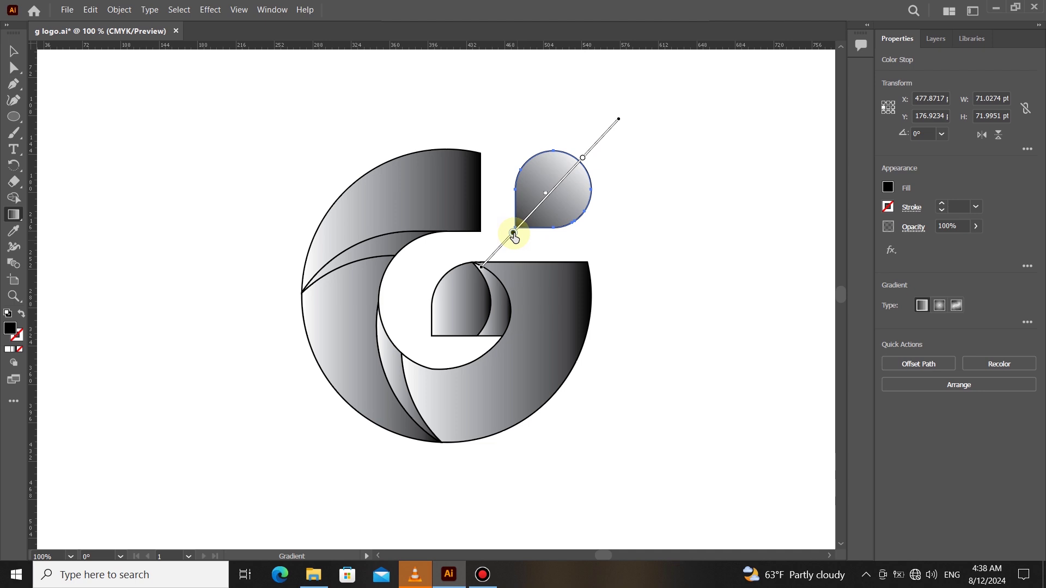
Extend the dot's diagonal gradient line well beyond both sides of the shape and readjust its color stops and midpoint
drag(545, 193, 564, 176)
drag(619, 118, 671, 68)
drag(482, 266, 412, 334)
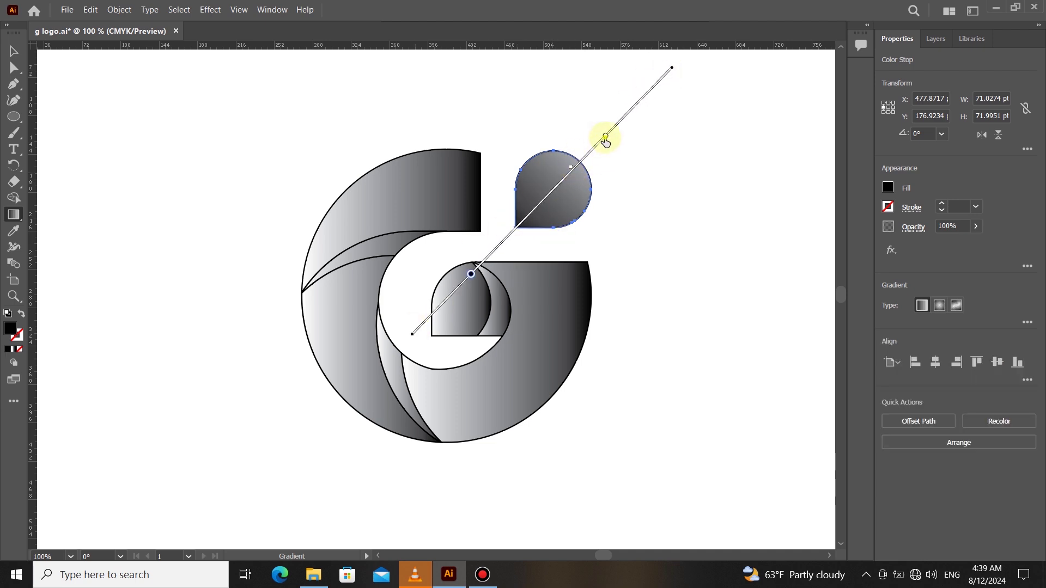
drag(605, 137, 588, 153)
drag(471, 274, 481, 264)
drag(562, 174, 566, 172)
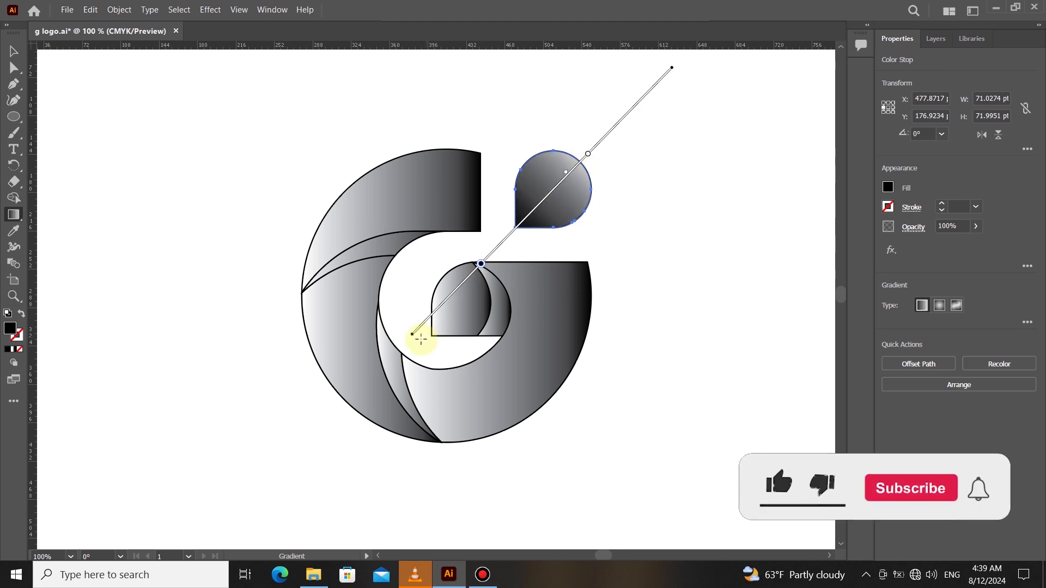
Move the dot's black color stop close to the gradient line's lower-left end, shift the white stop slightly inward, and deselect the dot
drag(481, 264, 421, 326)
drag(566, 172, 573, 172)
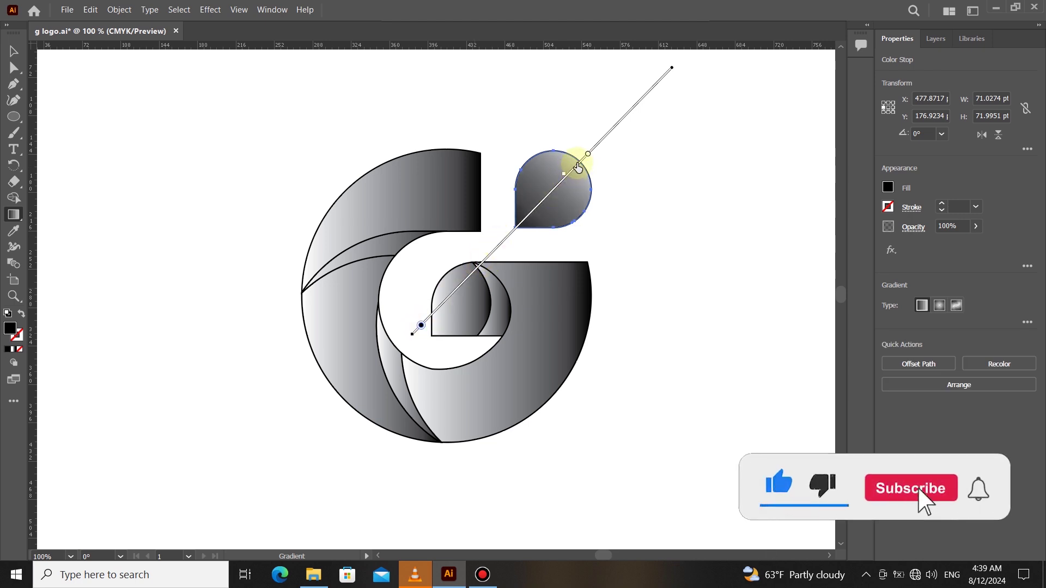
click(586, 157)
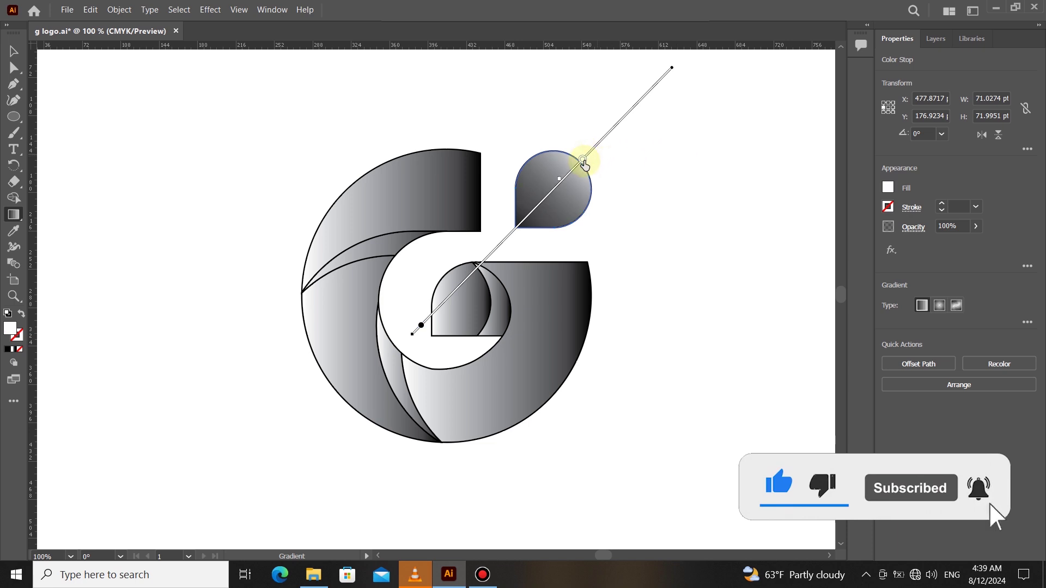
click(13, 51)
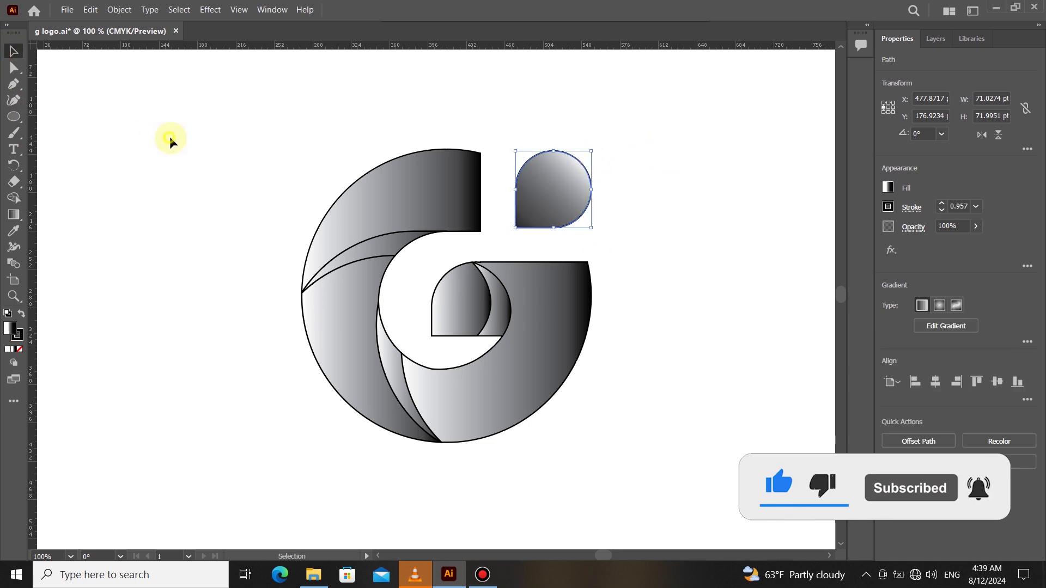
click(626, 174)
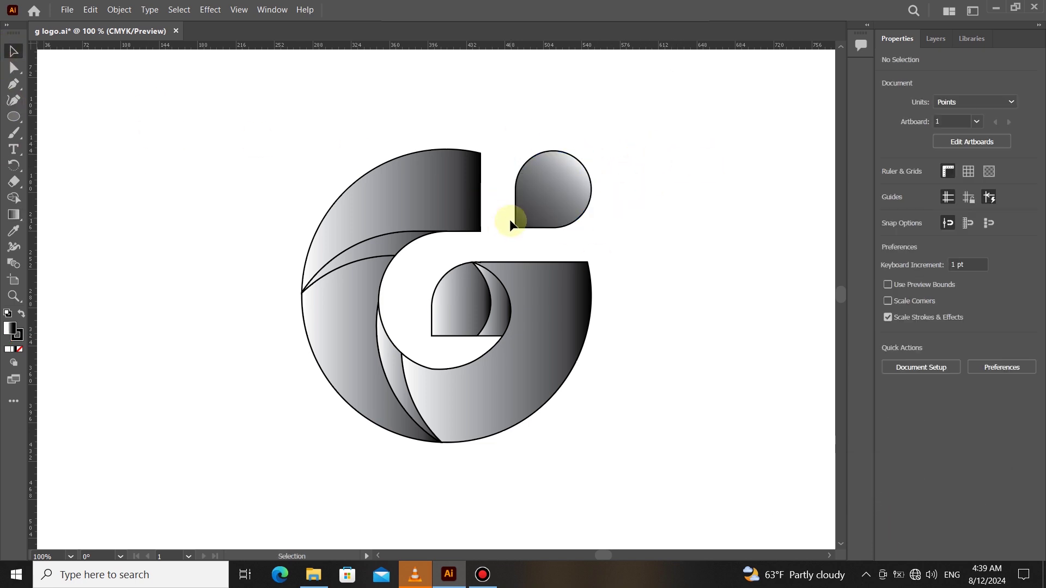
Draw a long horizontal white-to-black gradient from left to right across the upper arc and move both color stops inward
click(469, 207)
click(14, 214)
mouse_move(142, 197)
mouse_down()
mouse_move(648, 187)
mouse_move(670, 196)
mouse_move(670, 220)
mouse_up()
drag(429, 219, 284, 221)
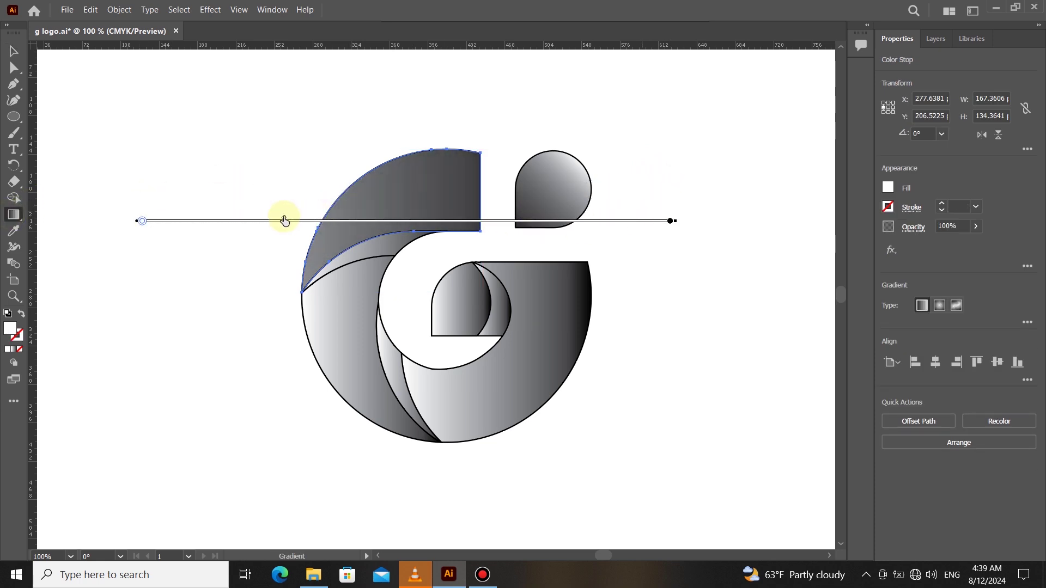
drag(142, 221, 282, 217)
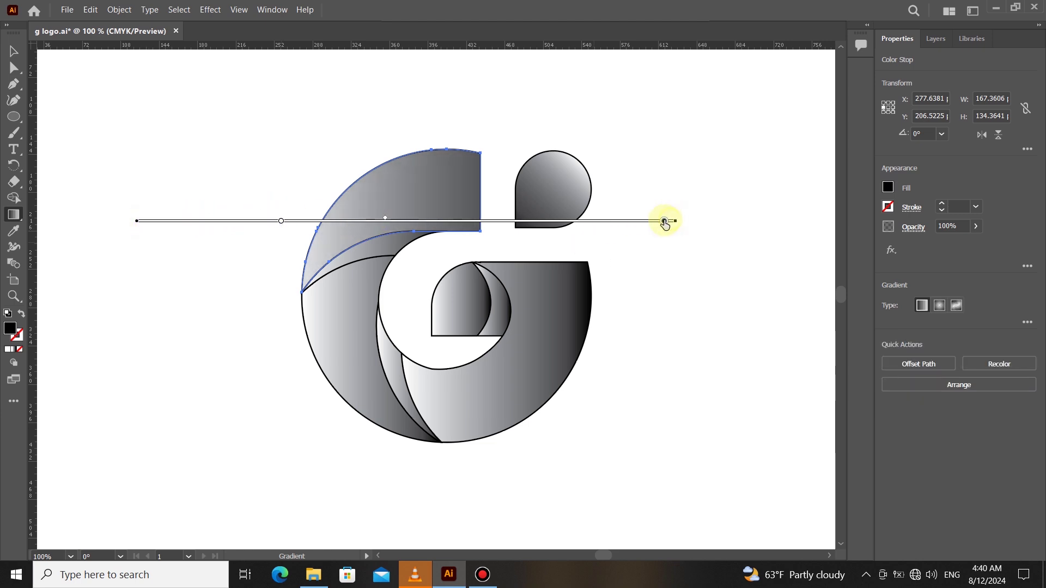
drag(664, 220, 617, 221)
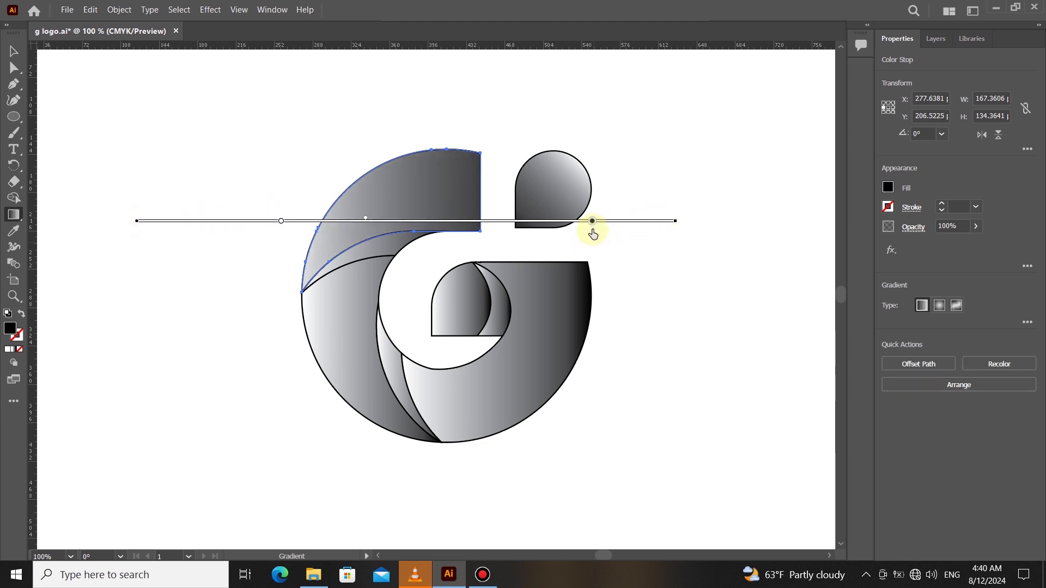
mouse_move(593, 230)
mouse_down()
mouse_move(511, 229)
mouse_move(578, 220)
mouse_up()
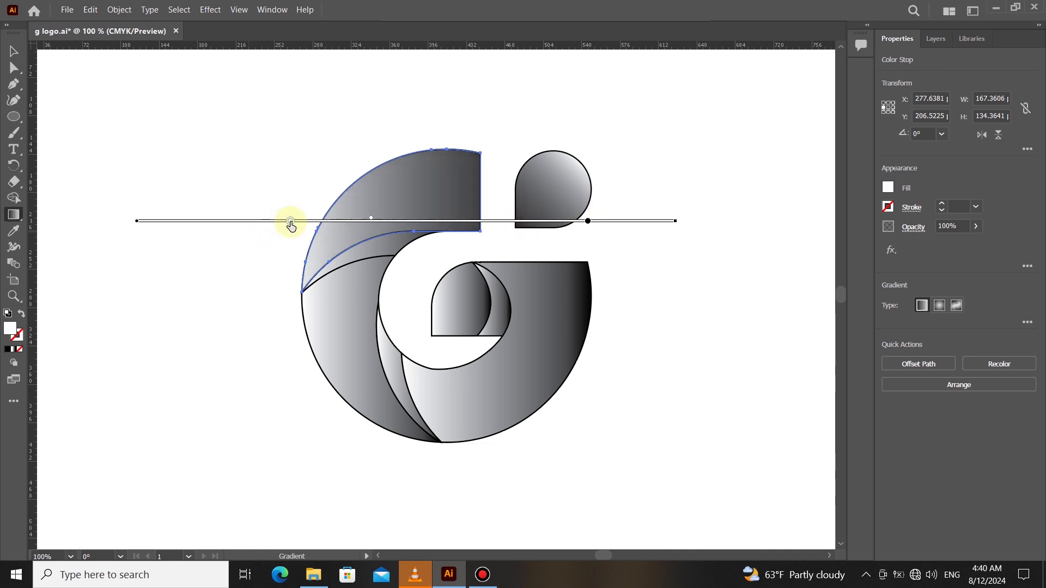
click(14, 51)
click(139, 181)
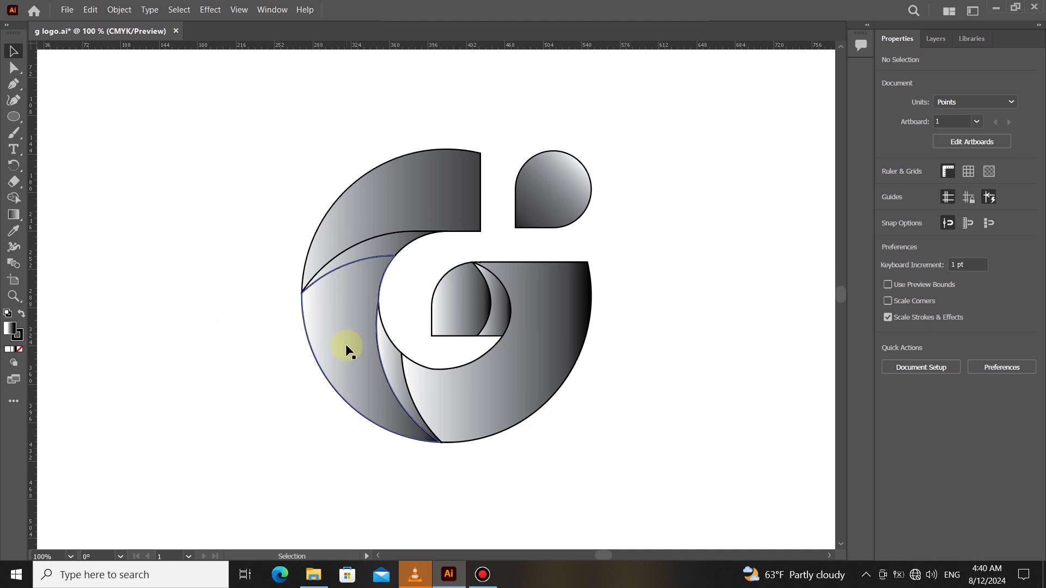
Draw a steep upward white-to-black gradient across the left segment and the thin sliver above it, moving the black stops inward
click(350, 297)
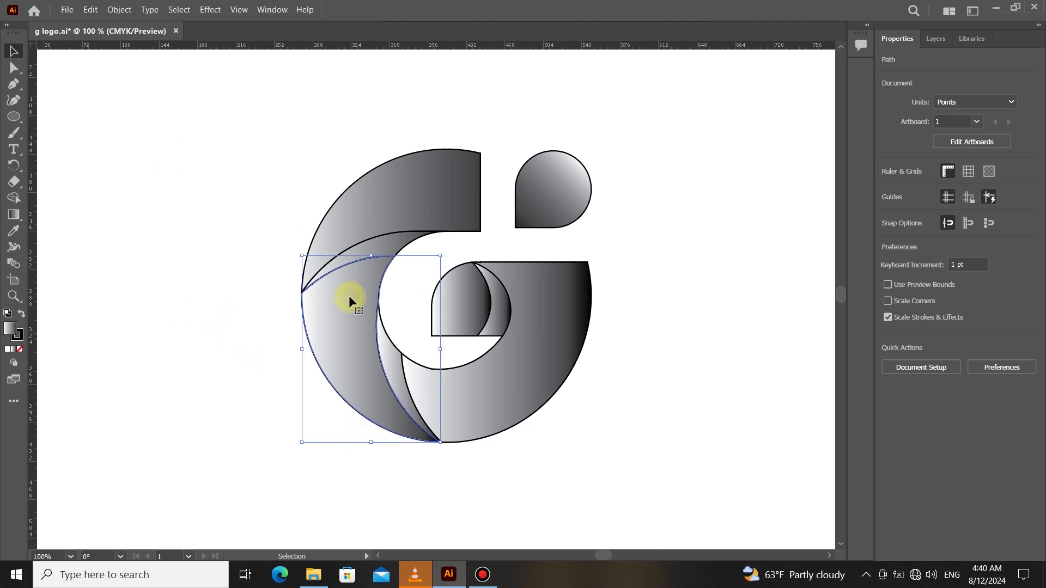
shift+click(379, 252)
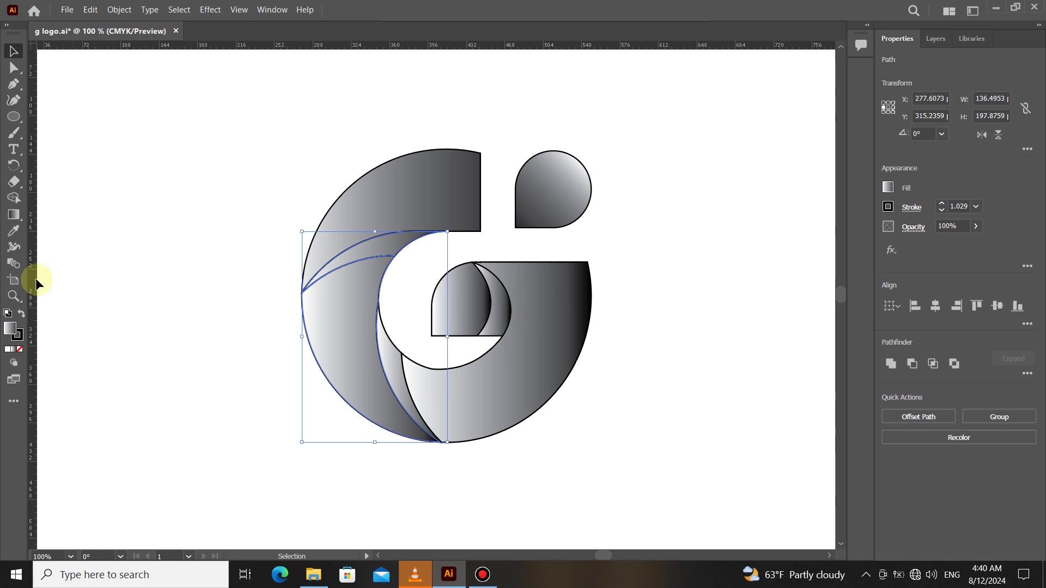
click(13, 214)
drag(437, 525, 322, 119)
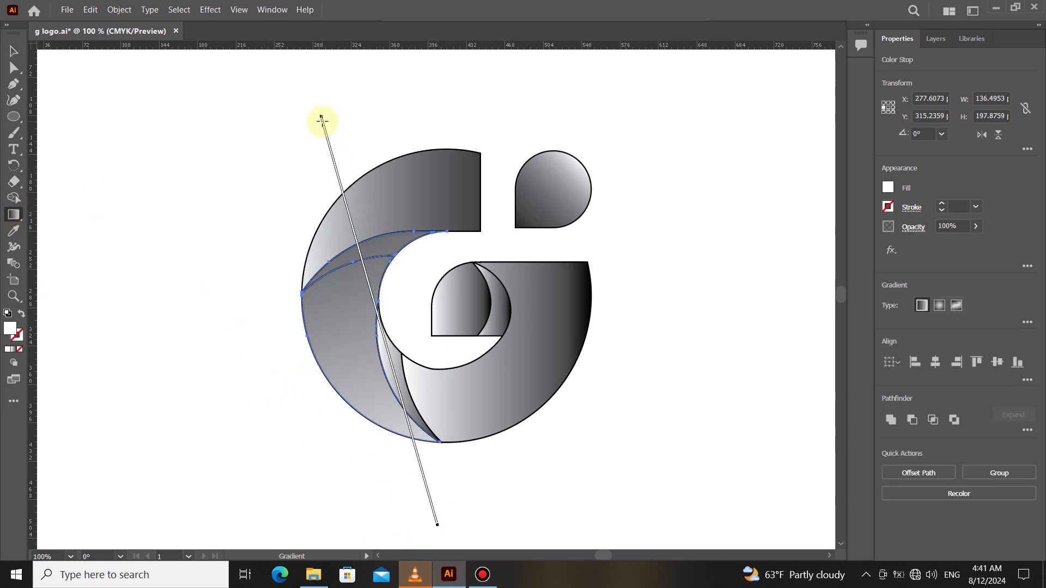
drag(322, 119, 355, 191)
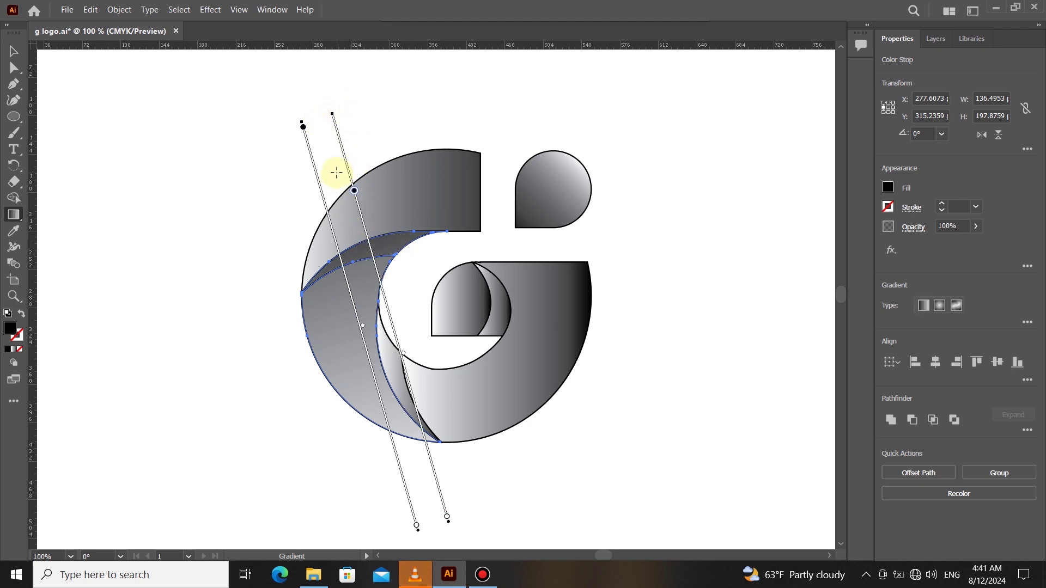
drag(302, 128, 320, 188)
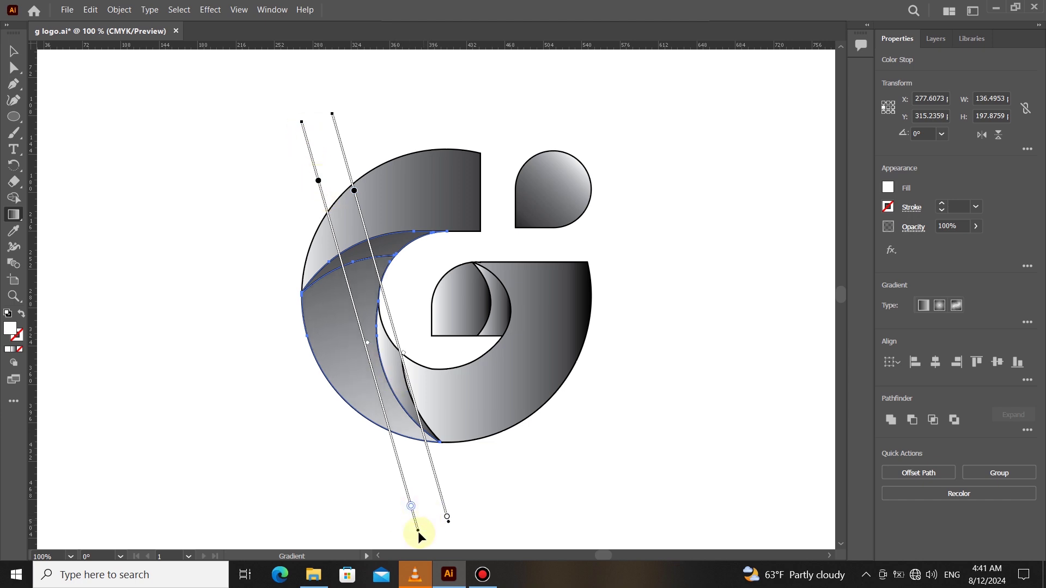
key(v)
click(215, 271)
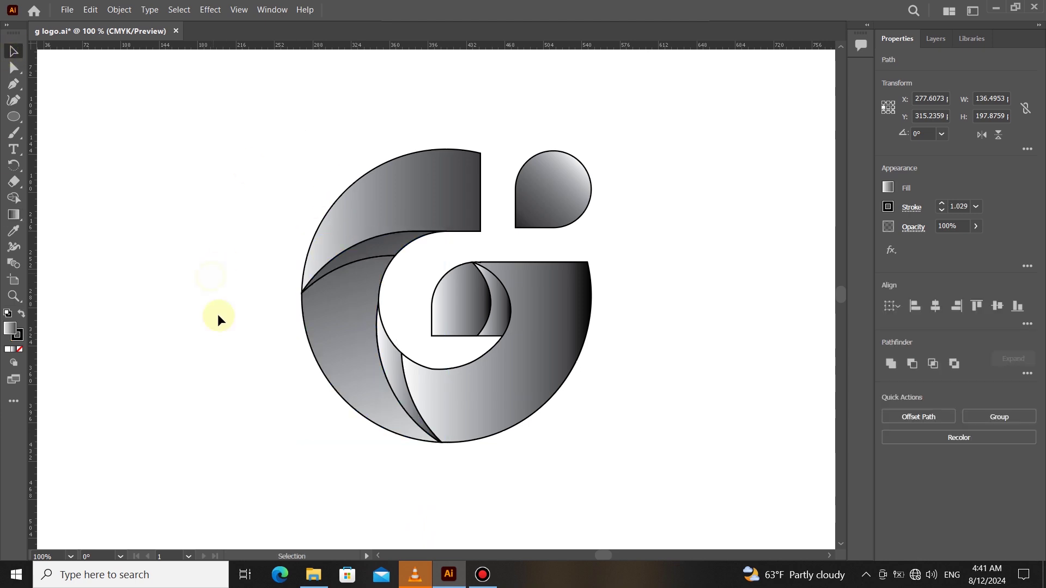
Draw a near-horizontal white-to-black gradient from right to left across the large lower-right segment and its sliver, moving both black stops inward
click(532, 385)
click(14, 214)
mouse_move(780, 354)
mouse_down()
mouse_move(217, 351)
mouse_move(253, 371)
mouse_move(392, 370)
mouse_move(322, 378)
mouse_up()
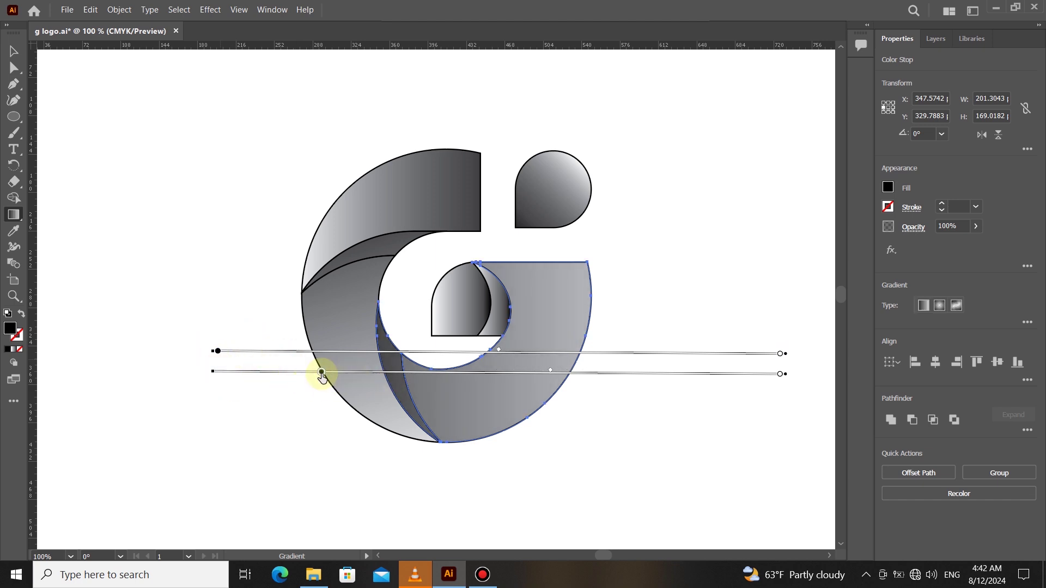
drag(216, 350, 341, 353)
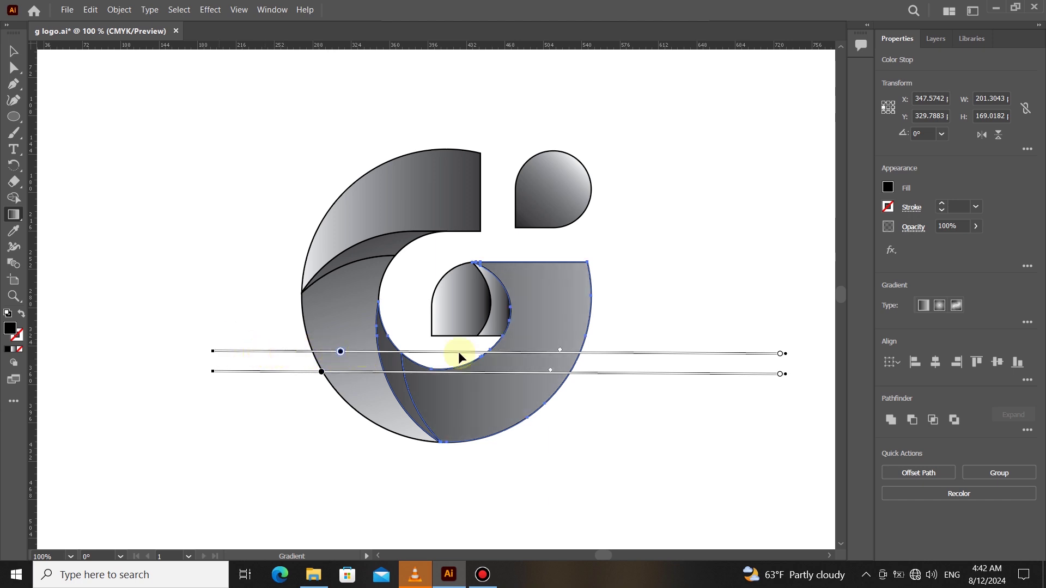
Move the white and black stops of the large lower-right segment's gradient closer together, and deselect it
drag(780, 356, 654, 357)
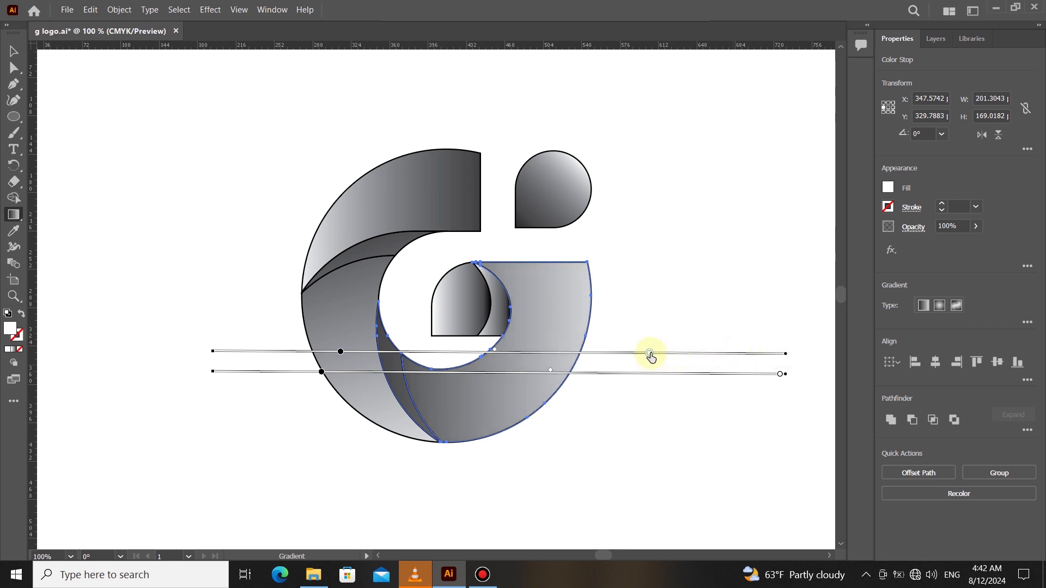
drag(340, 351, 357, 353)
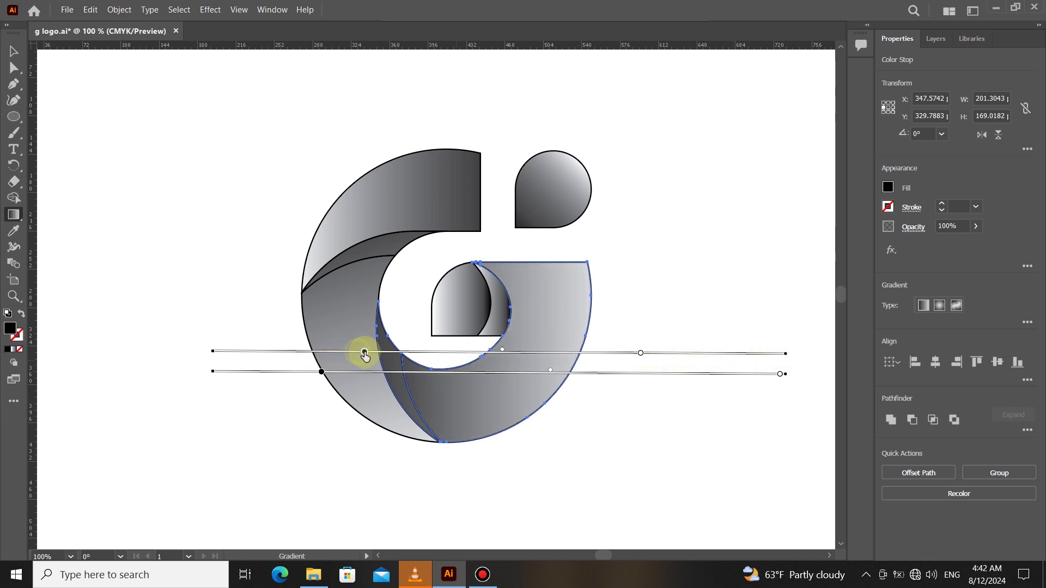
drag(640, 357, 619, 354)
click(14, 51)
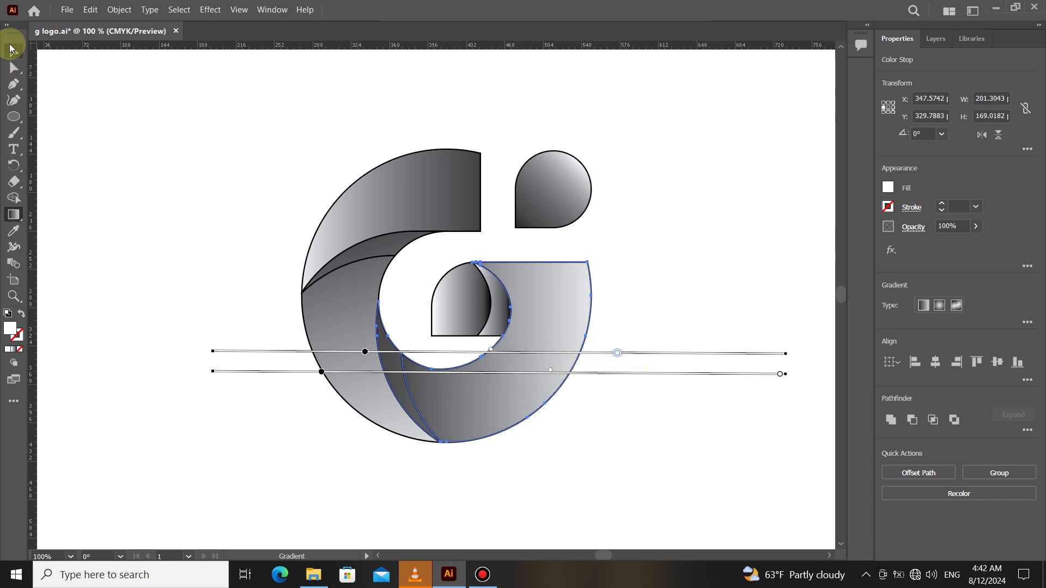
click(655, 408)
Draw a left-to-right white-to-black gradient across both pieces of the inner drop shape and move one piece's color stops inward
scroll(654, 408, up, 1)
scroll(665, 406, down, 1)
click(497, 334)
shift+click(456, 325)
click(14, 214)
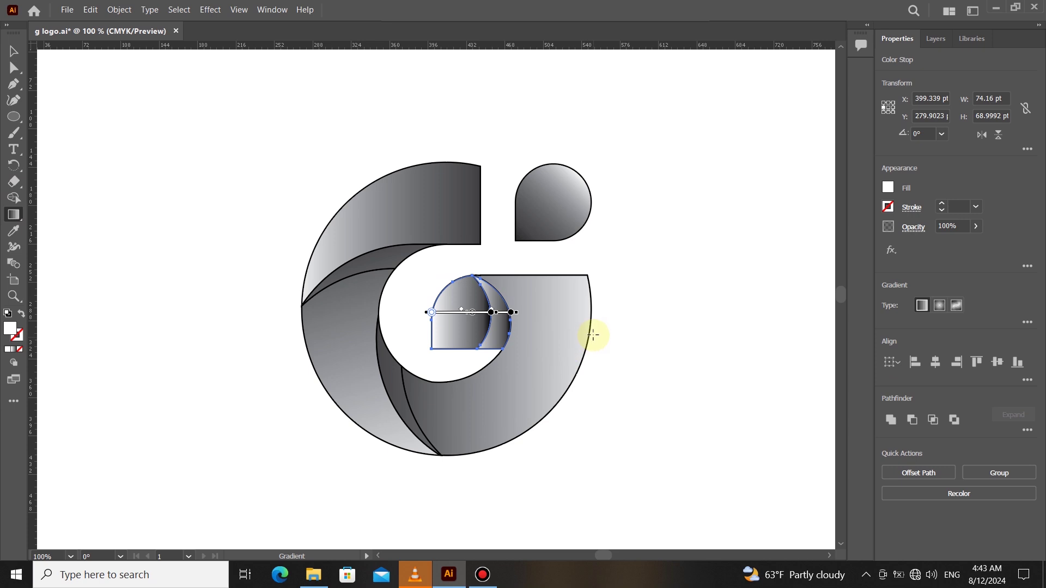
mouse_move(325, 328)
mouse_down()
mouse_move(536, 324)
mouse_move(551, 311)
mouse_up()
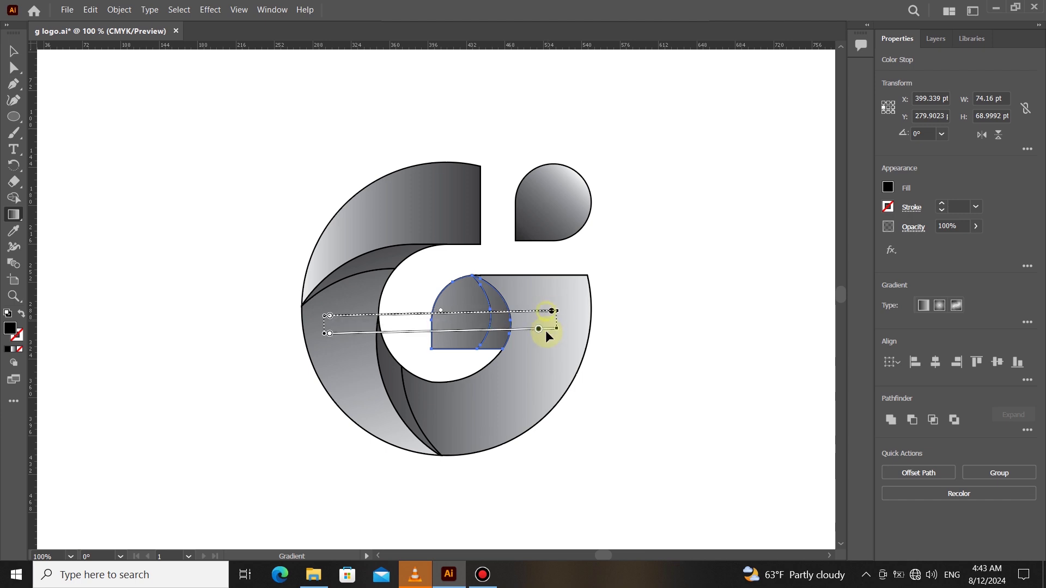
mouse_move(573, 326)
mouse_down()
mouse_move(598, 320)
mouse_move(554, 325)
mouse_up()
drag(331, 316, 380, 322)
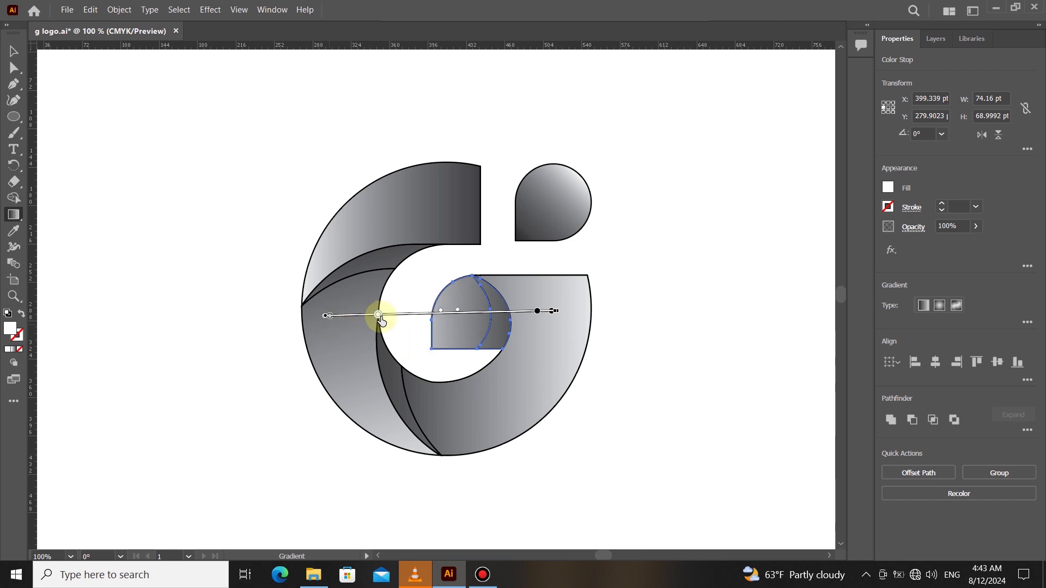
click(13, 51)
click(166, 213)
Select all parts of the logo and set their stroke to none
scroll(166, 213, up, 1)
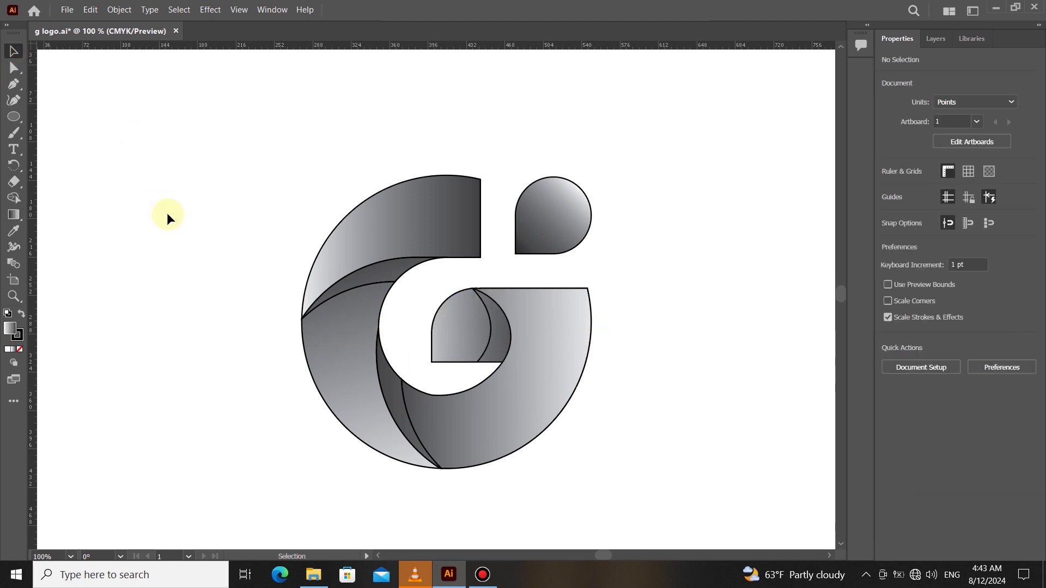
drag(418, 361, 705, 490)
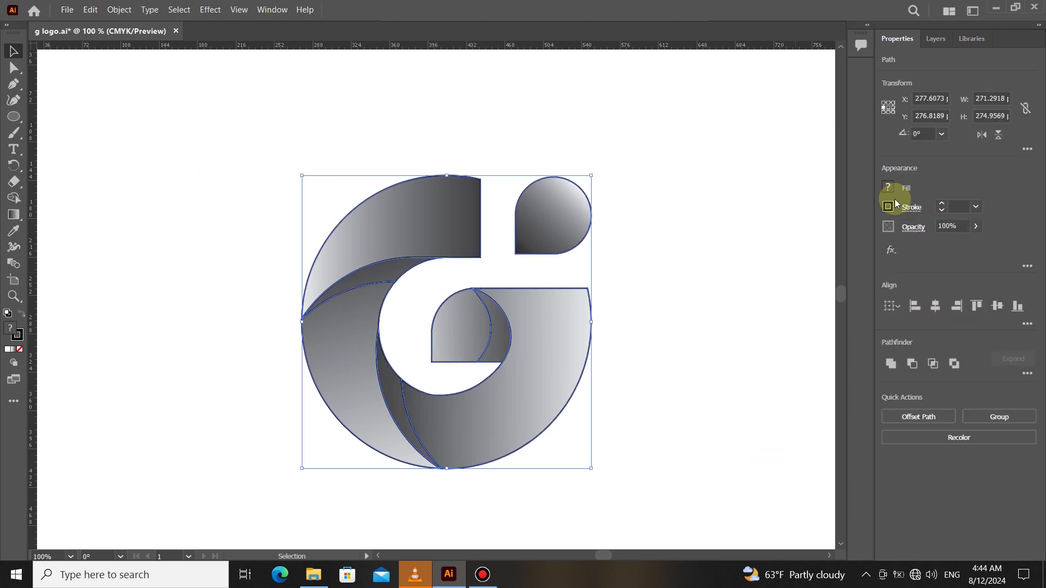
click(888, 206)
click(738, 258)
click(668, 299)
click(680, 294)
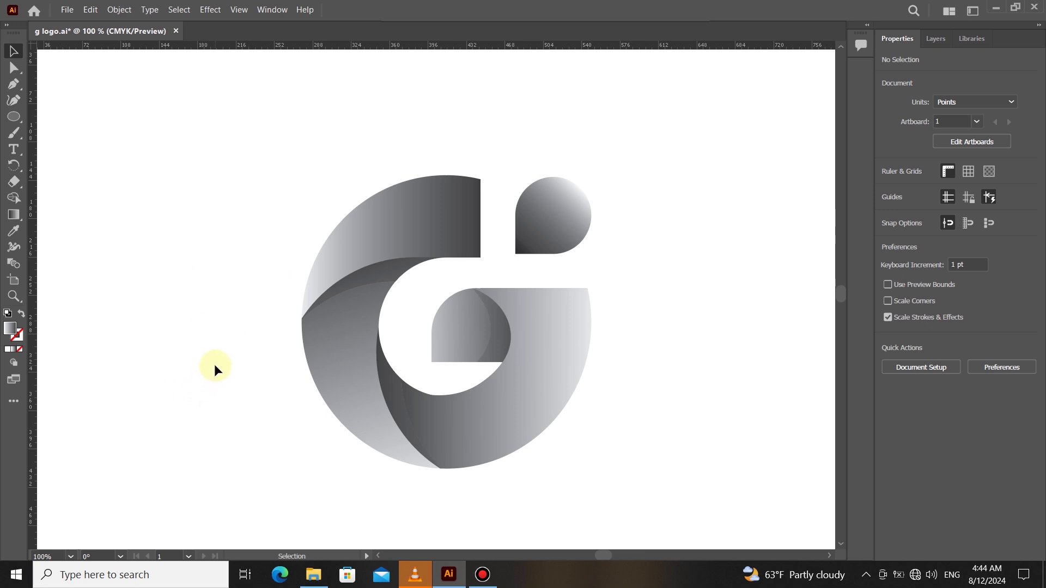
Recolor the black stop of the dot's gradient to orange with C 12.16, M 48, Y 100 and K 0
key(ctrl+minus)
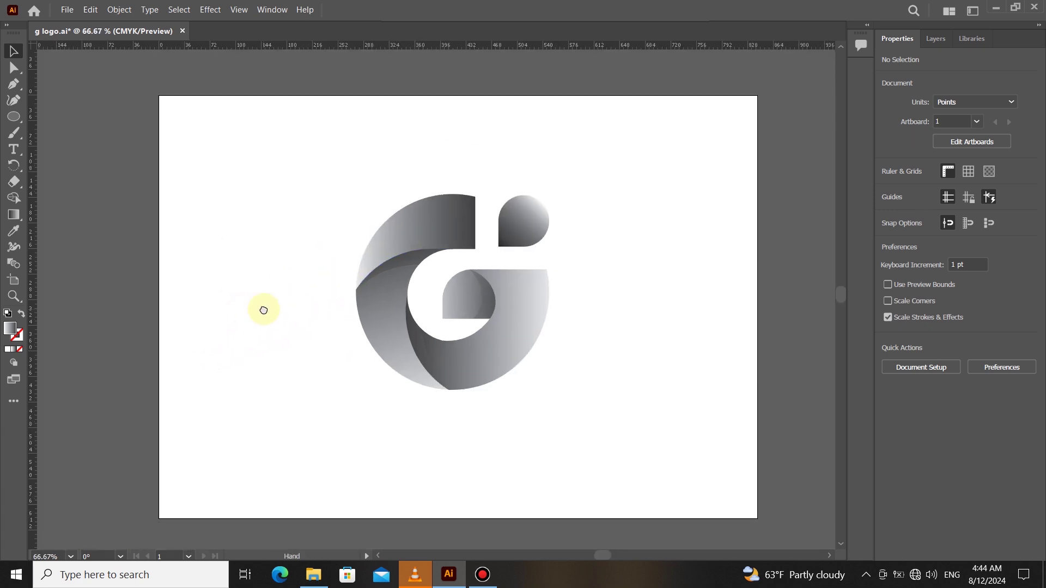
key(ctrl+plus)
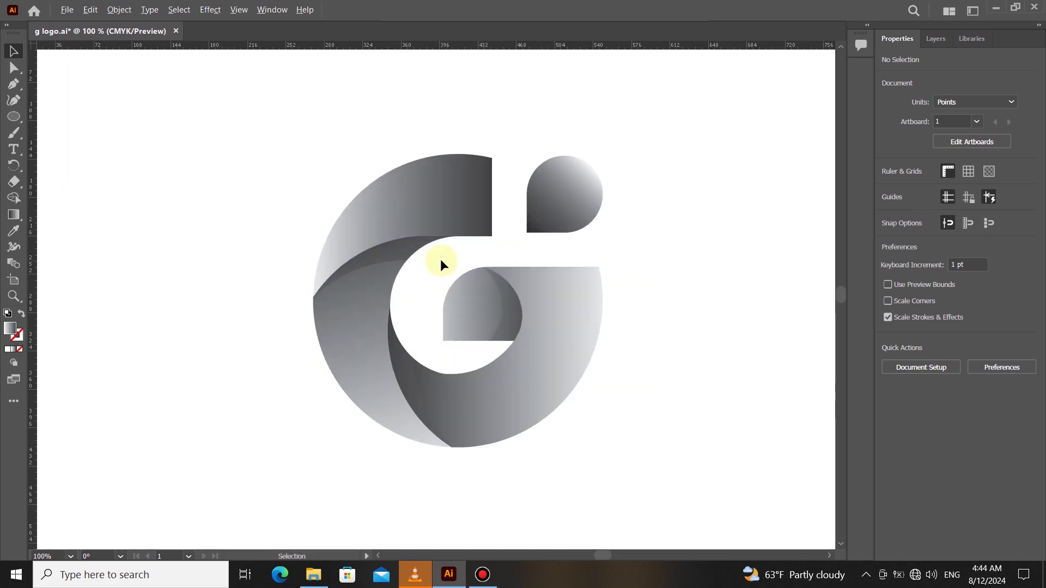
click(14, 214)
click(564, 192)
key(g)
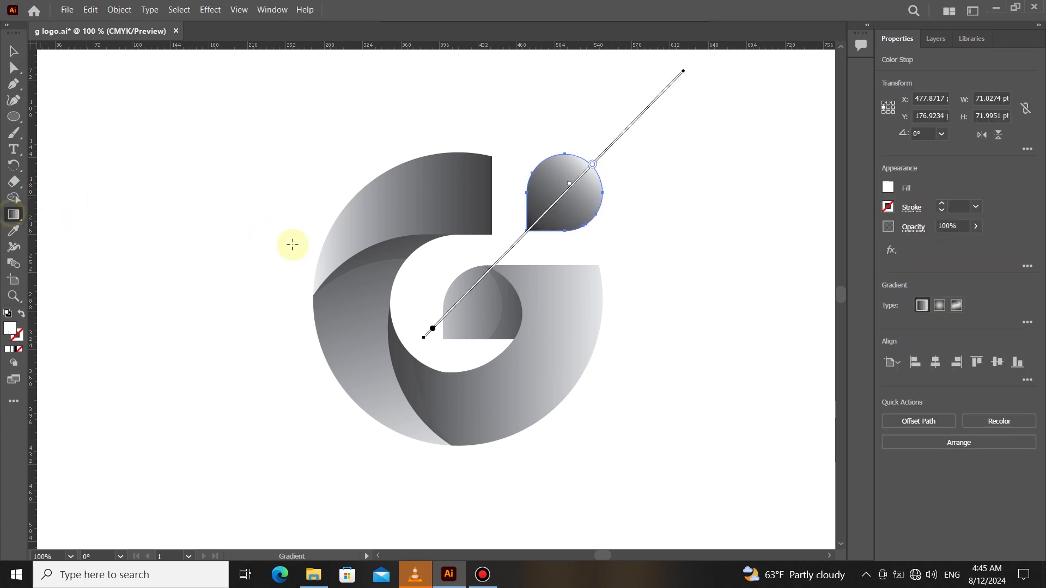
click(303, 462)
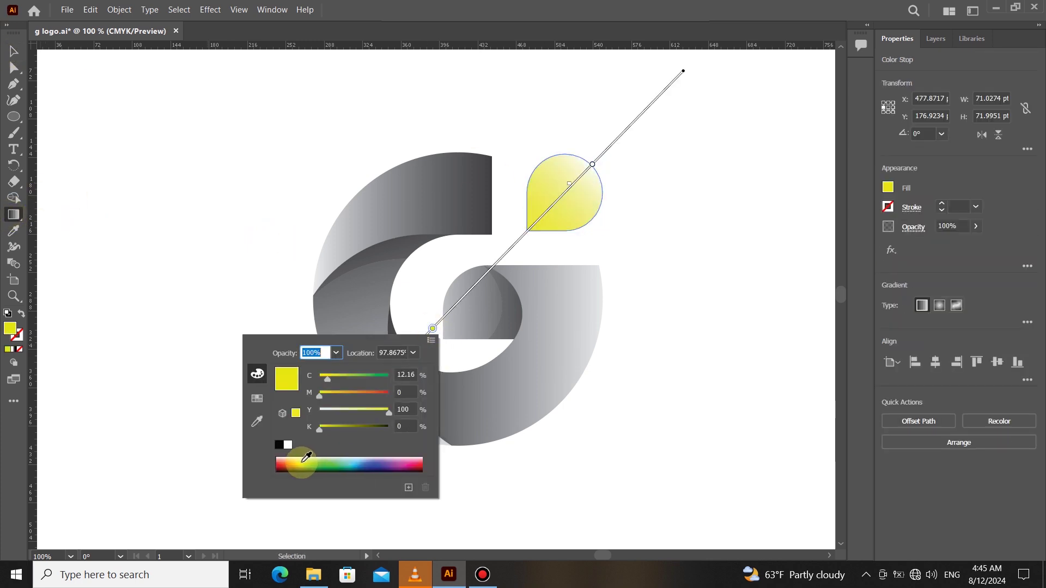
mouse_move(340, 390)
mouse_down()
mouse_move(388, 394)
mouse_move(355, 394)
mouse_up()
click(14, 51)
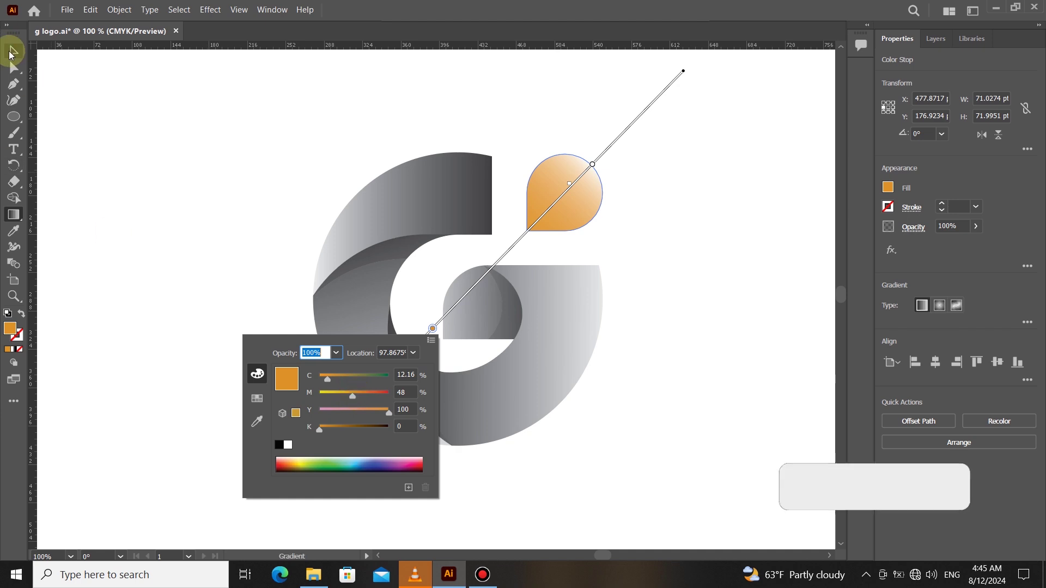
click(764, 185)
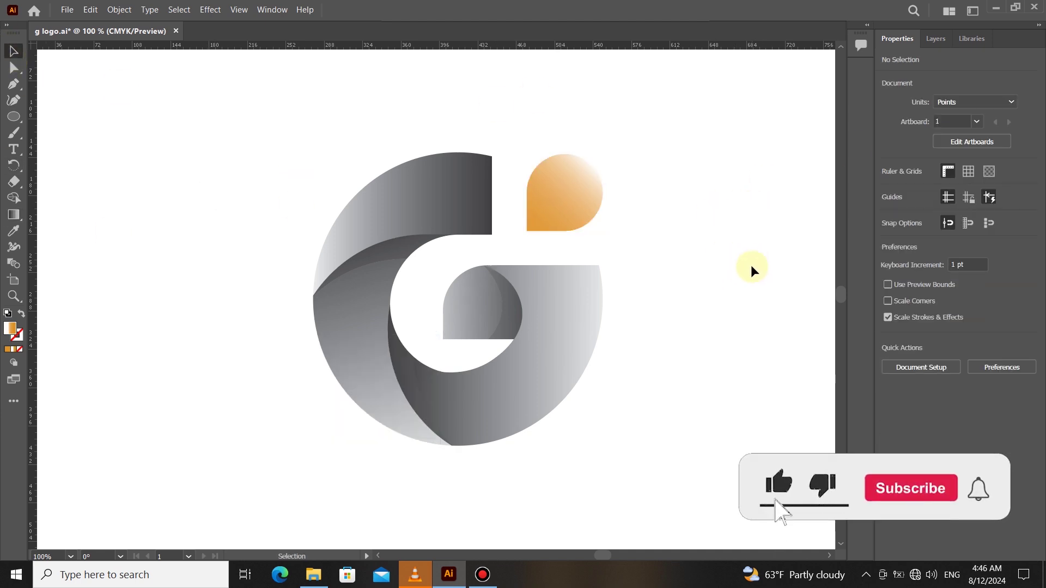
Copy the dot's orange gradient onto the upper-left ring segment with the Eyedropper and deselect it
click(409, 201)
key(i)
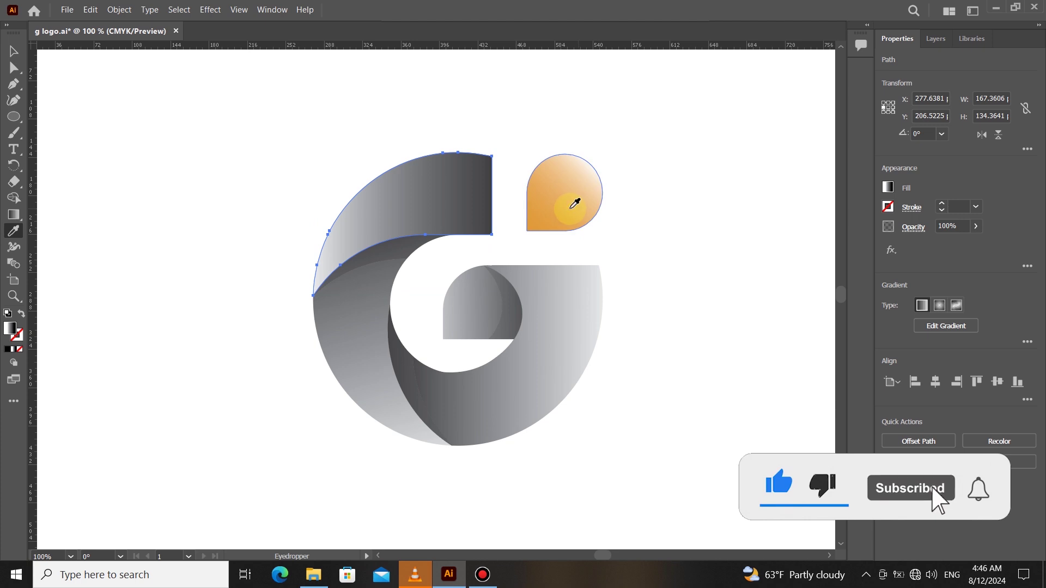
click(574, 203)
click(14, 50)
click(620, 246)
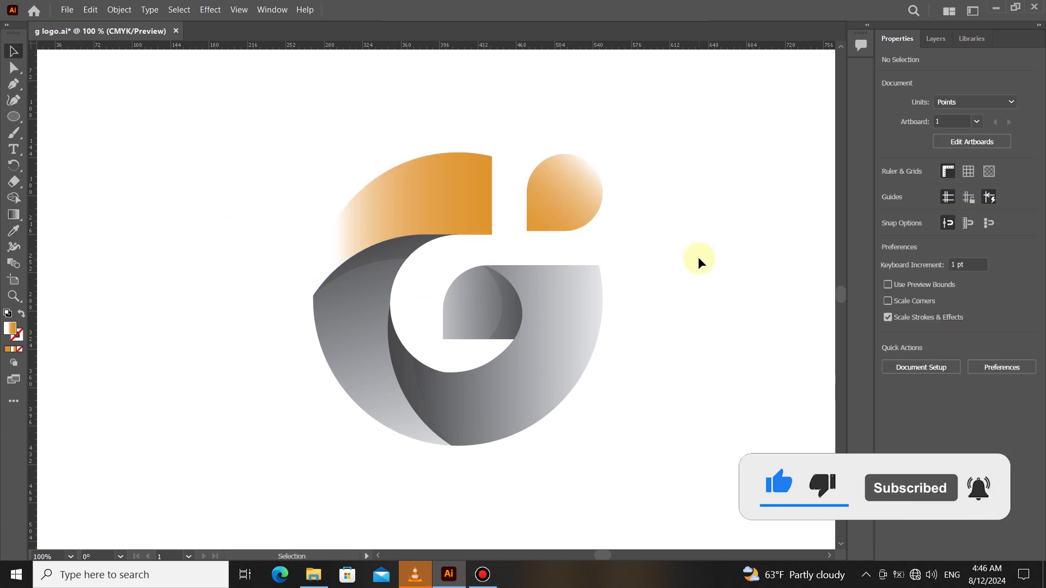
Move the white stop of the upper-left segment's orange gradient outward to the left, and deselect the segment
click(425, 210)
click(14, 214)
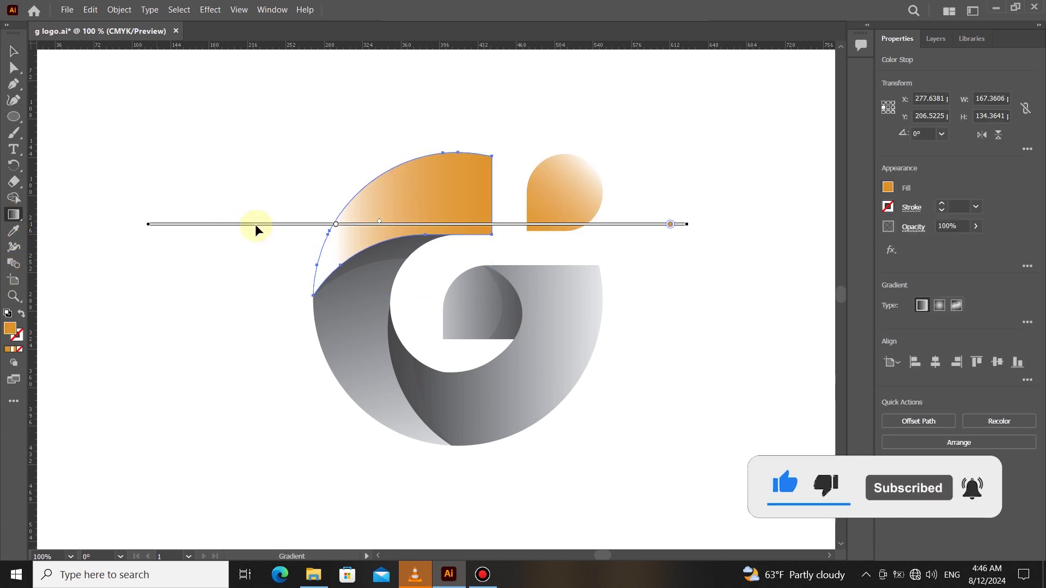
click(335, 225)
drag(336, 224, 304, 225)
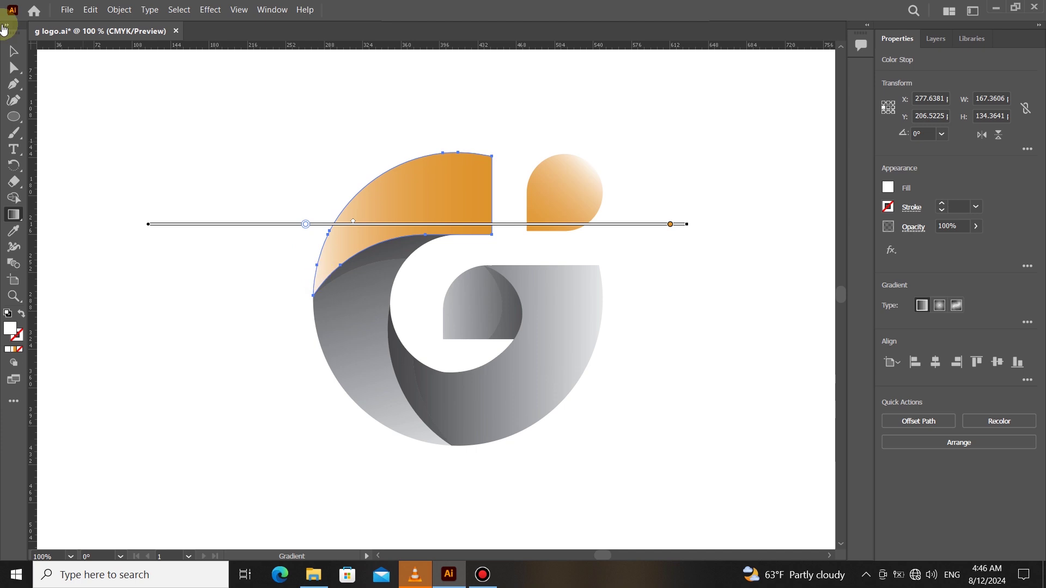
click(13, 50)
click(227, 173)
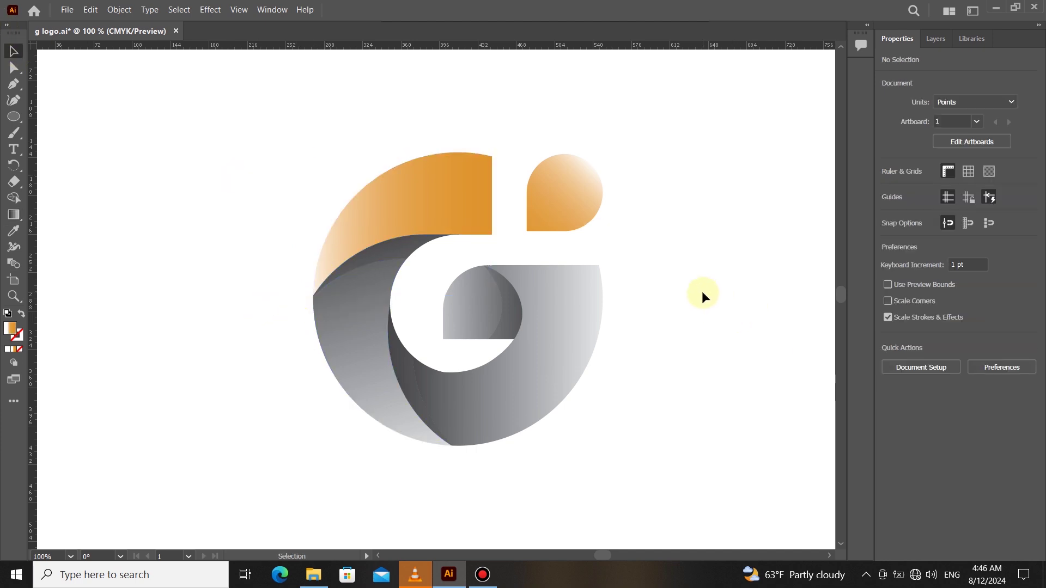
Recolor the black stop of the large lower-left segment's gradient to dark green with C 90.47, M 2, Y 100 and K 68
click(364, 325)
click(14, 214)
click(319, 186)
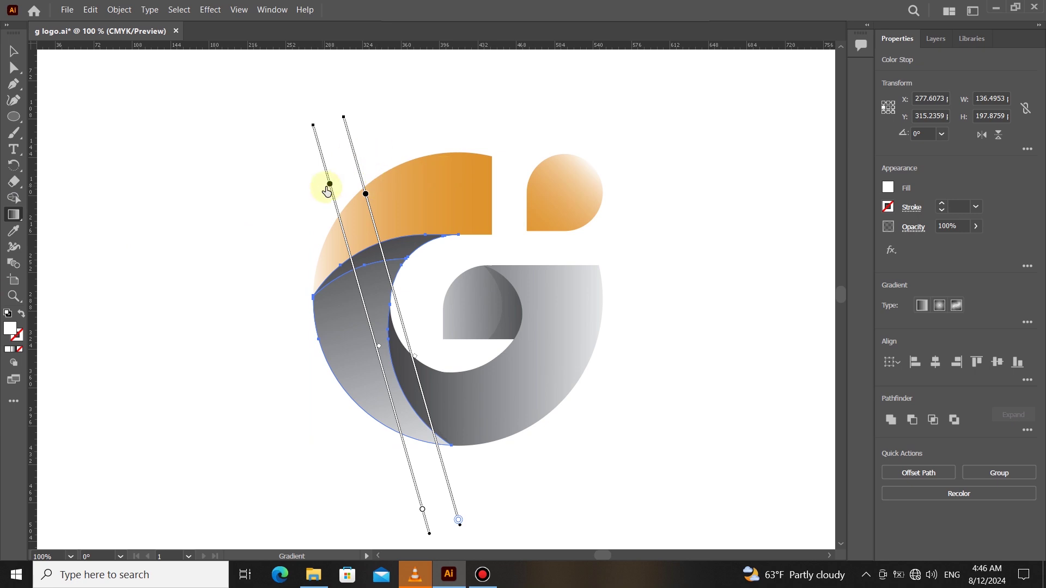
double_click(330, 185)
click(217, 319)
drag(237, 282, 262, 284)
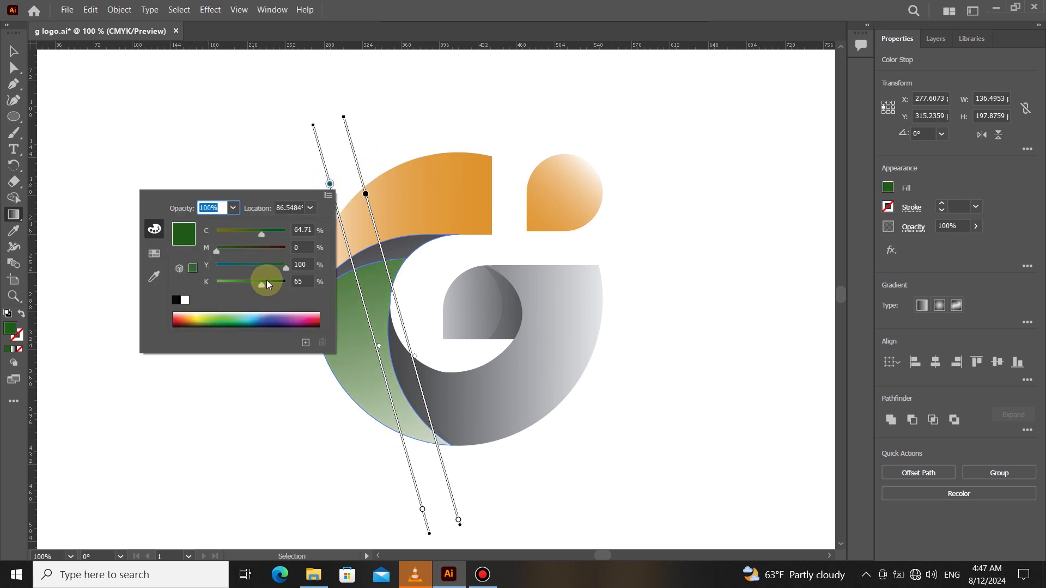
drag(217, 250, 272, 234)
drag(267, 284, 212, 254)
drag(270, 234, 286, 234)
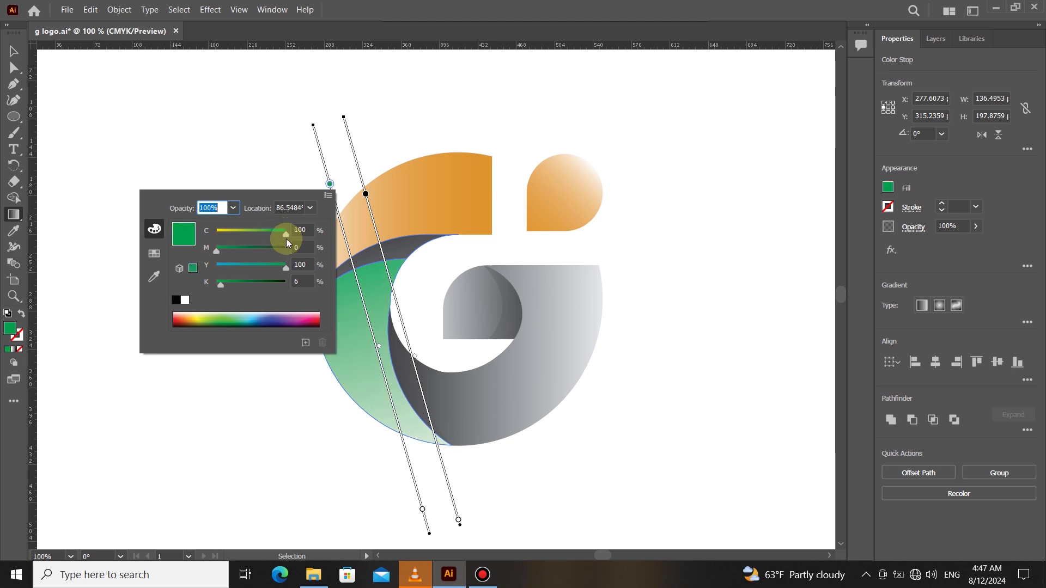
mouse_move(228, 253)
mouse_down()
mouse_move(242, 248)
mouse_move(226, 248)
mouse_up()
drag(221, 285, 222, 252)
click(193, 268)
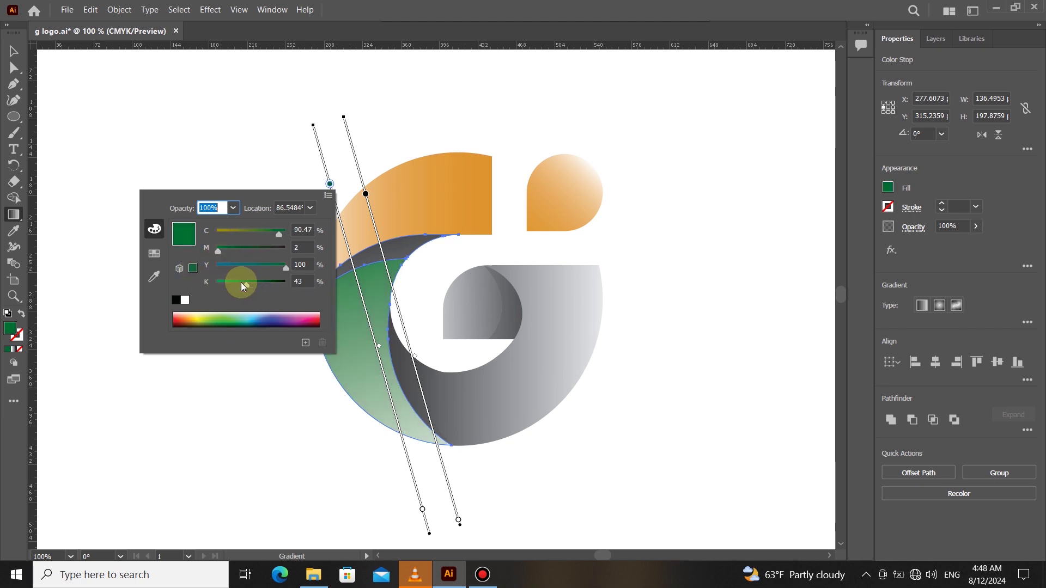
drag(246, 285, 266, 284)
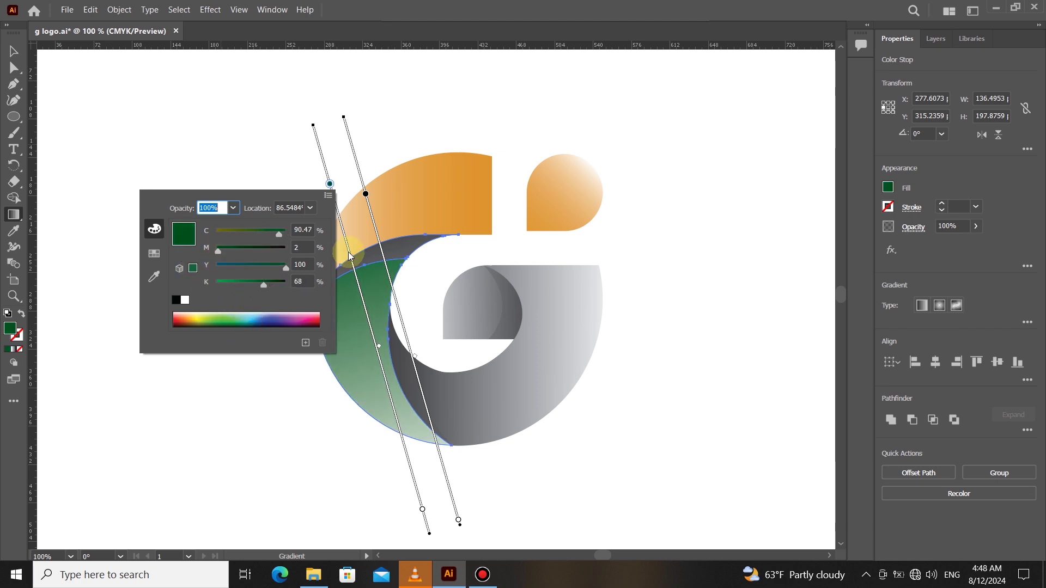
click(16, 53)
click(16, 53)
click(295, 313)
Copy the lower-left segment's green gradient onto the narrow shadow piece above it with the Eyedropper, and deselect
click(381, 254)
click(14, 230)
click(357, 289)
click(14, 52)
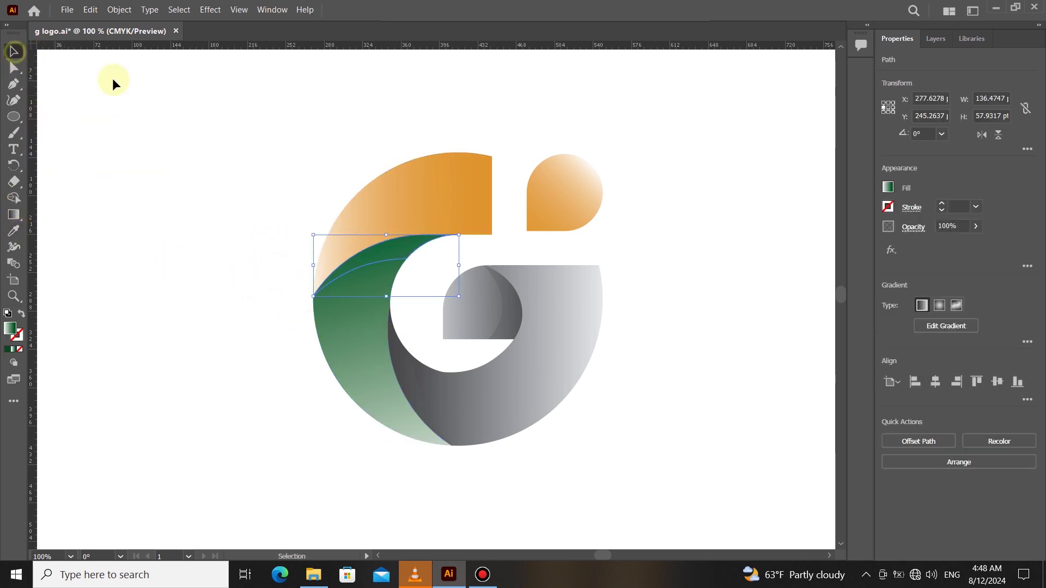
click(112, 81)
Move the dark green stop of the narrow shadow piece's gradient inward toward the piece to darken it, and deselect
click(387, 250)
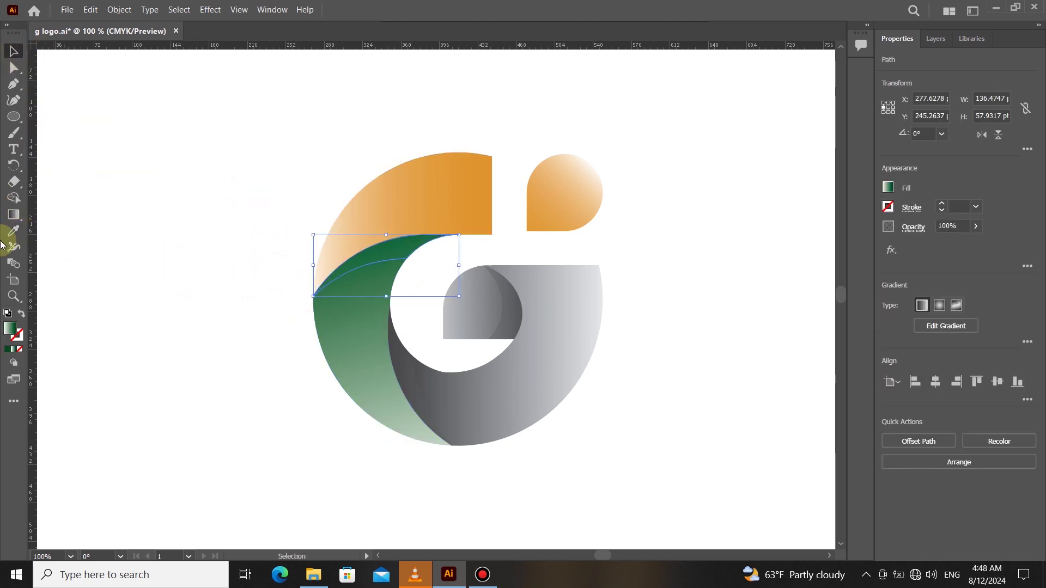
click(14, 214)
drag(360, 175, 383, 222)
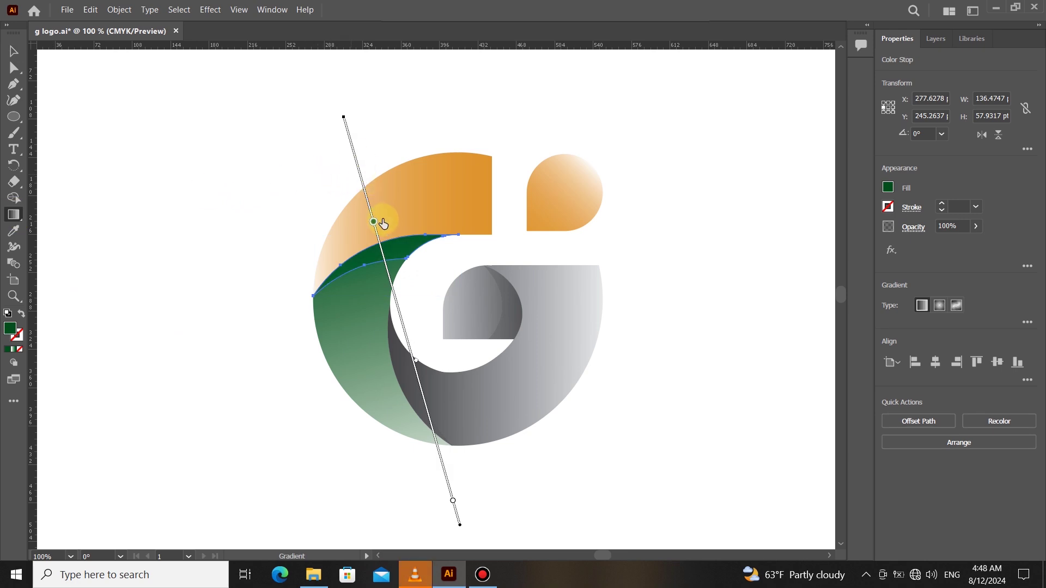
click(13, 50)
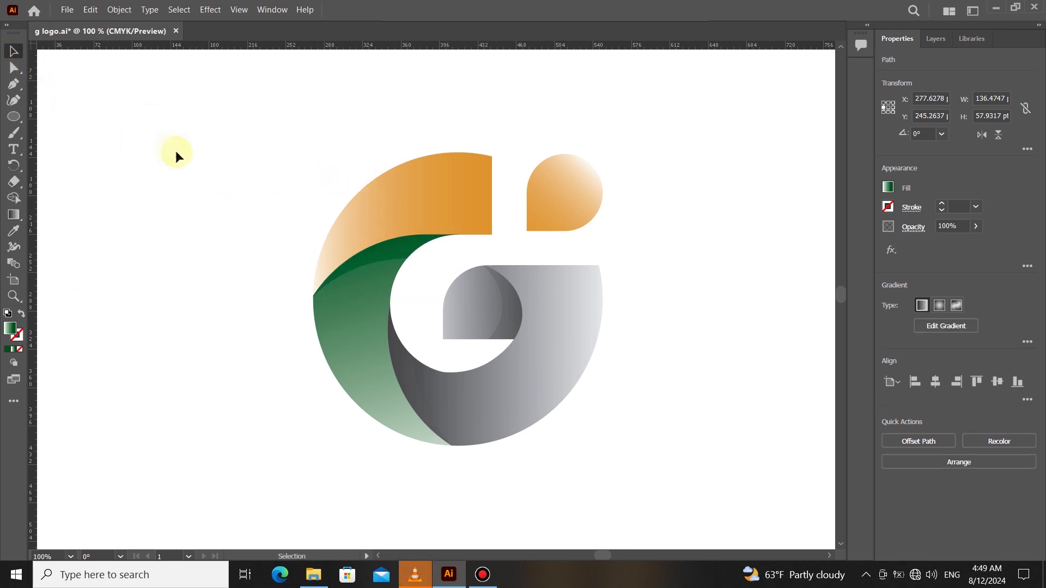
click(175, 157)
scroll(230, 374, up, 1)
scroll(231, 376, down, 1)
click(487, 310)
click(14, 230)
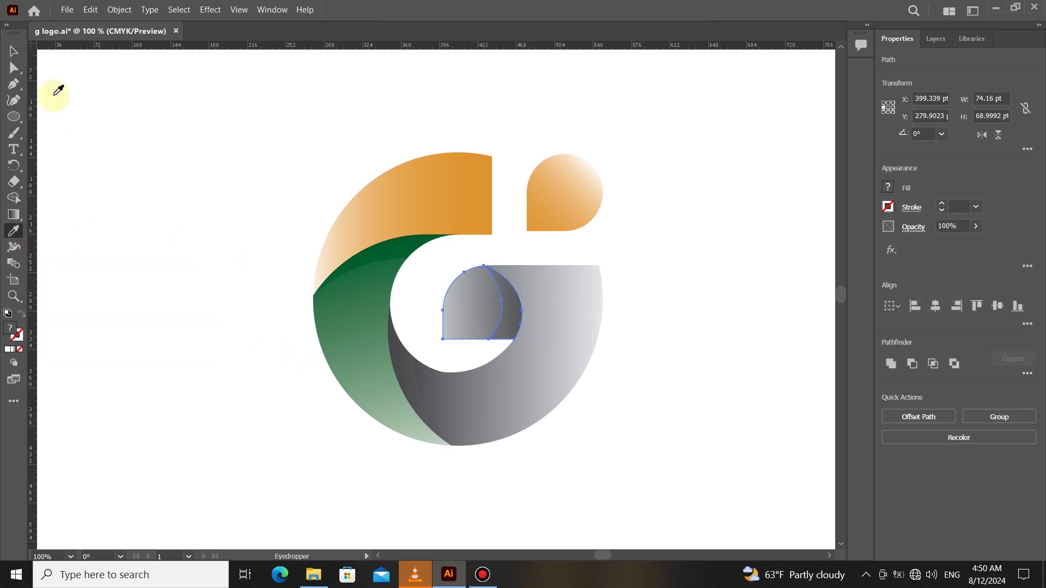
click(14, 51)
click(243, 316)
Copy the lower-left segment's green gradient onto the left piece of the inner drop shape with the Eyedropper
click(470, 309)
click(13, 230)
click(363, 326)
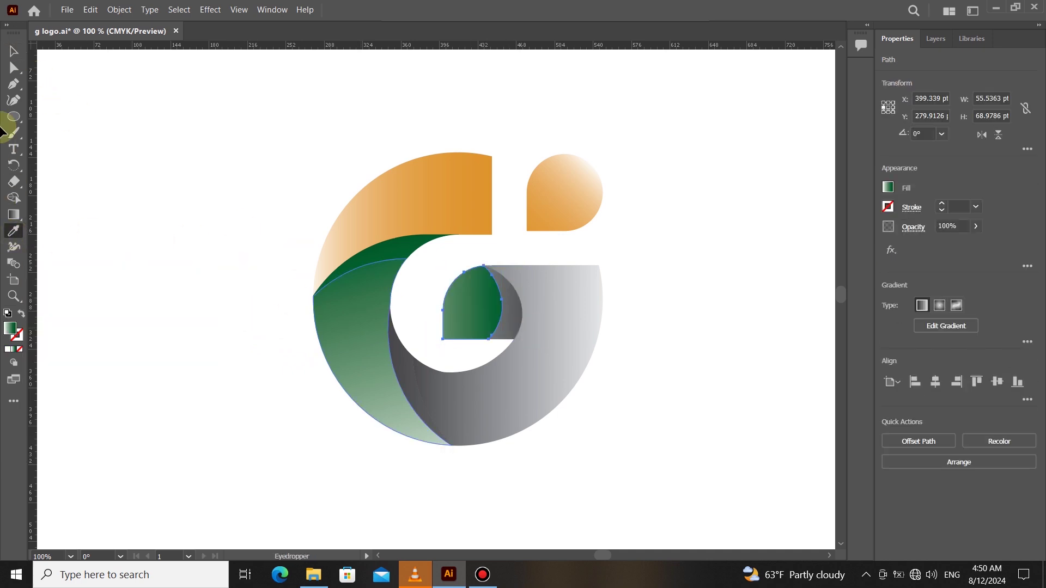
click(13, 50)
Copy the green shadow piece's darker gradient onto the right piece of the inner drop shape, and deselect it
click(517, 313)
click(14, 231)
click(423, 252)
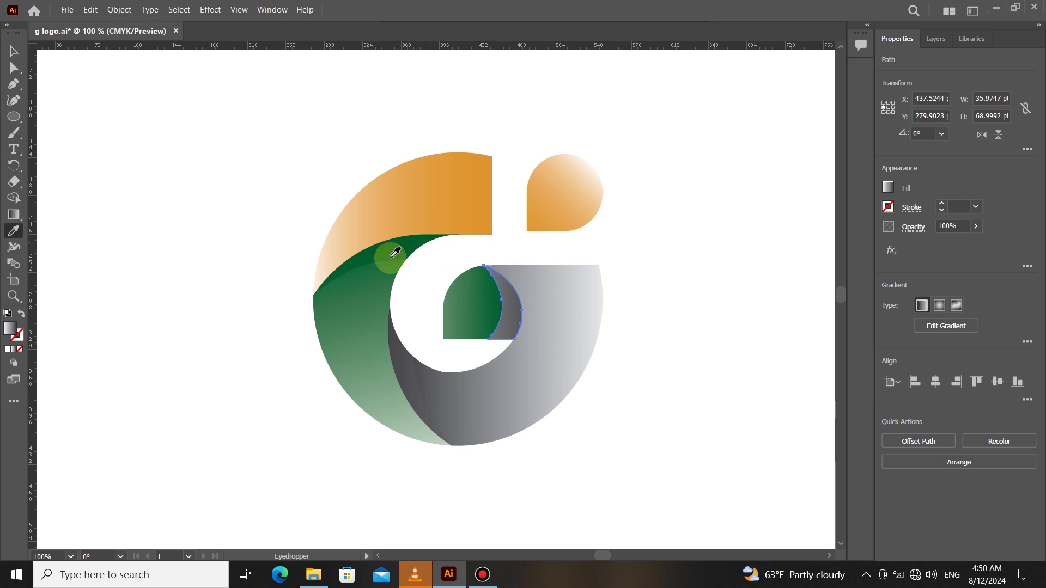
click(14, 51)
click(210, 206)
Recolor the black stop of the large lower-right segment's gradient to dark blue with C 99.22, M 46, Y 9 and K 74
scroll(243, 163, up, 1)
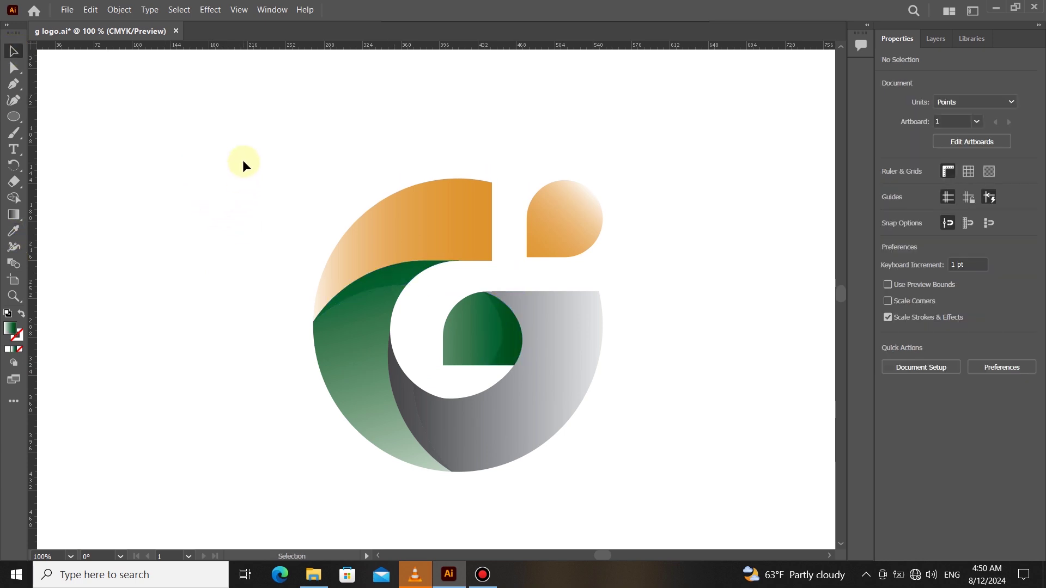
scroll(263, 159, down, 1)
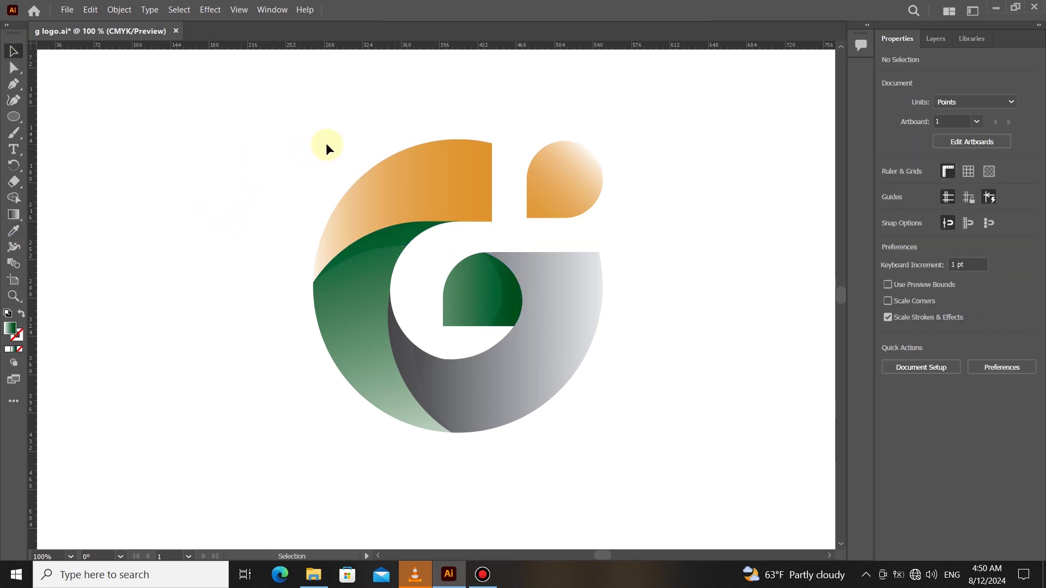
click(502, 390)
click(14, 214)
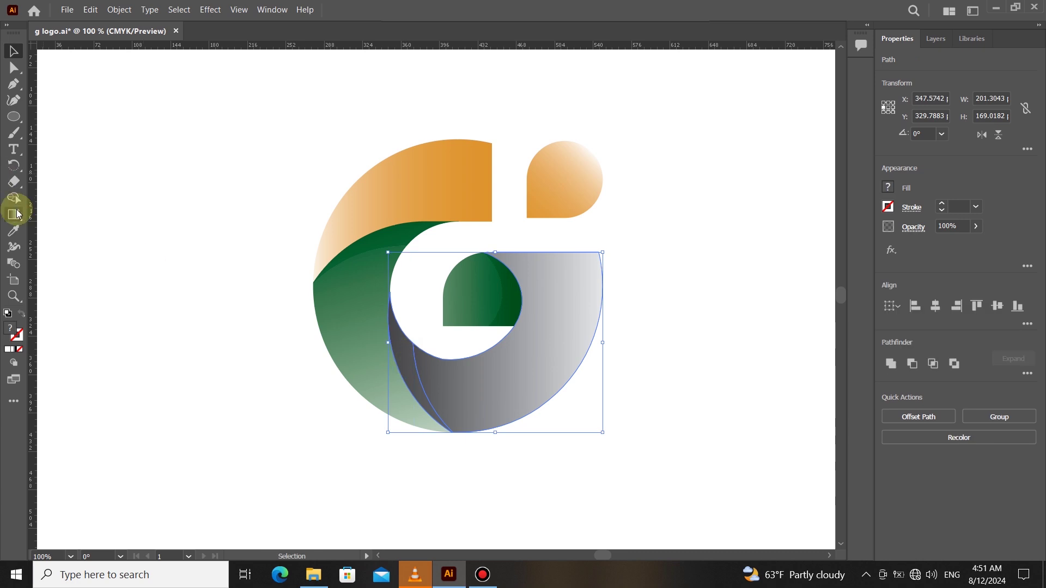
double_click(377, 341)
click(303, 479)
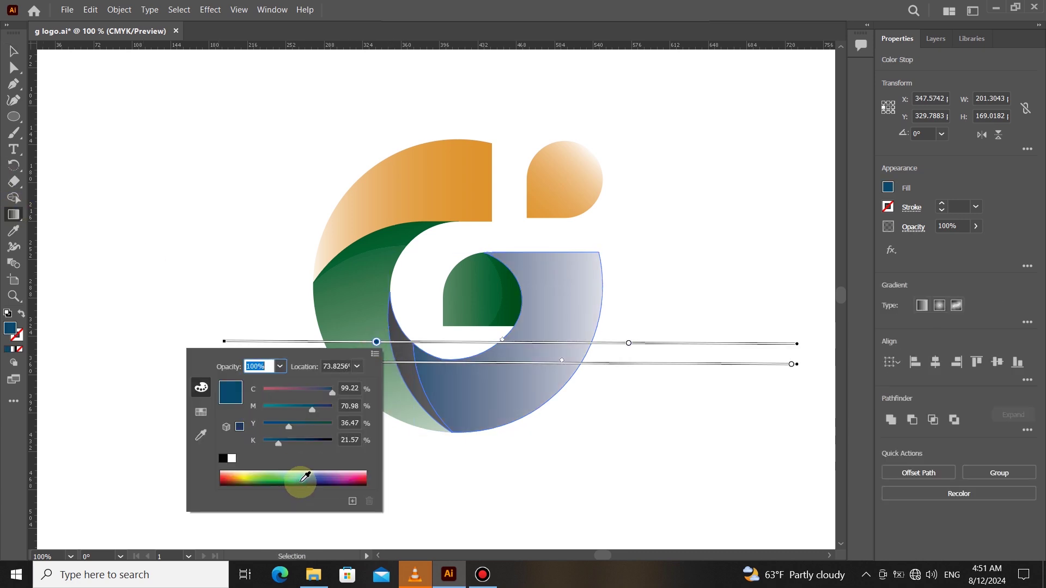
drag(316, 412, 276, 407)
drag(278, 443, 308, 446)
drag(274, 409, 289, 407)
click(292, 440)
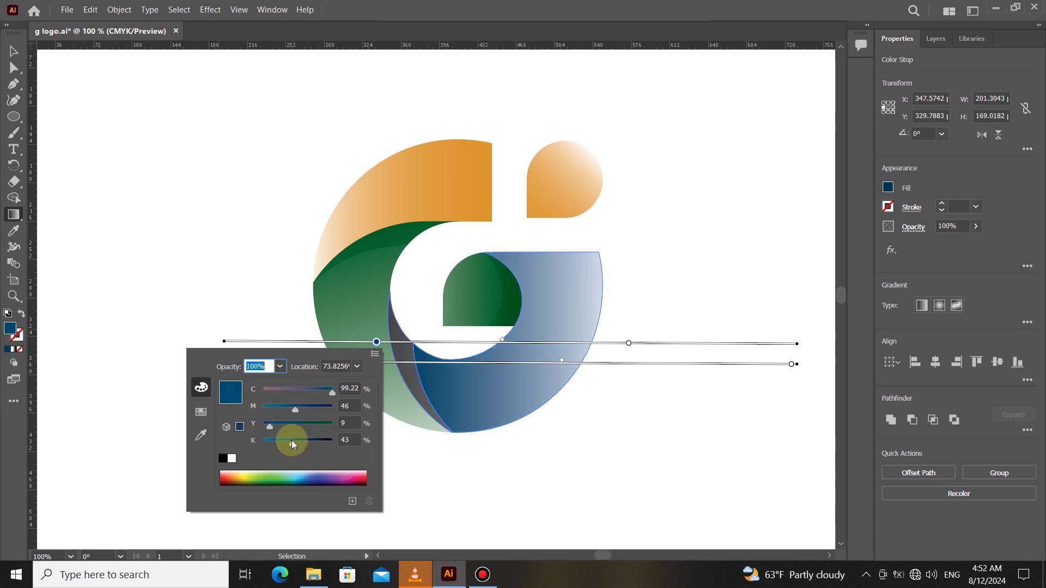
drag(292, 440, 314, 441)
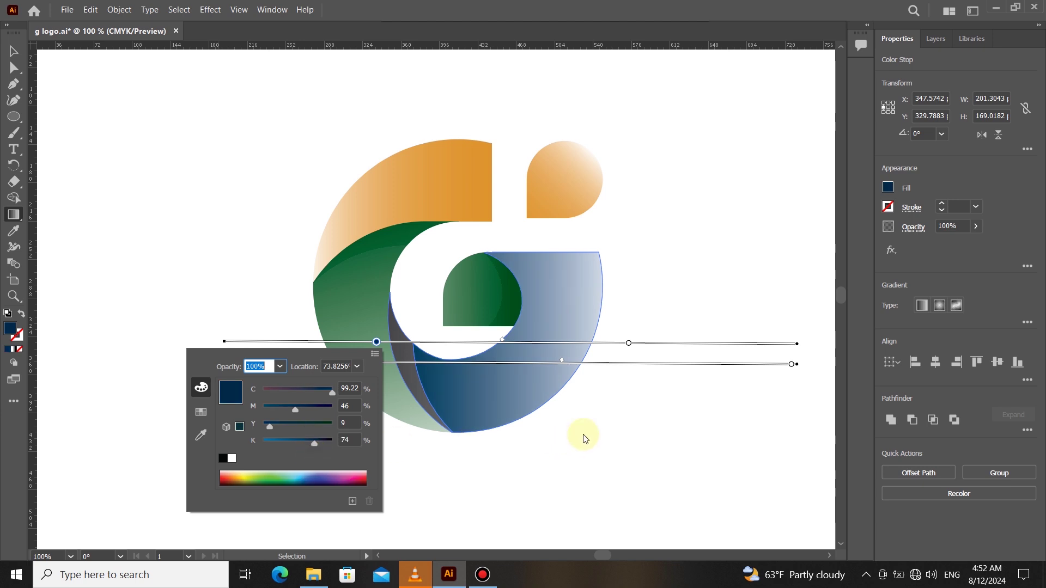
Change the large lower-right segment's dark stop to a blue with C 92, M 50.2, Y 0 and K 56, and deselect
click(320, 476)
click(310, 471)
click(303, 468)
click(310, 473)
click(266, 423)
drag(265, 441, 286, 444)
click(299, 474)
click(303, 469)
click(307, 473)
click(307, 473)
drag(264, 442, 302, 446)
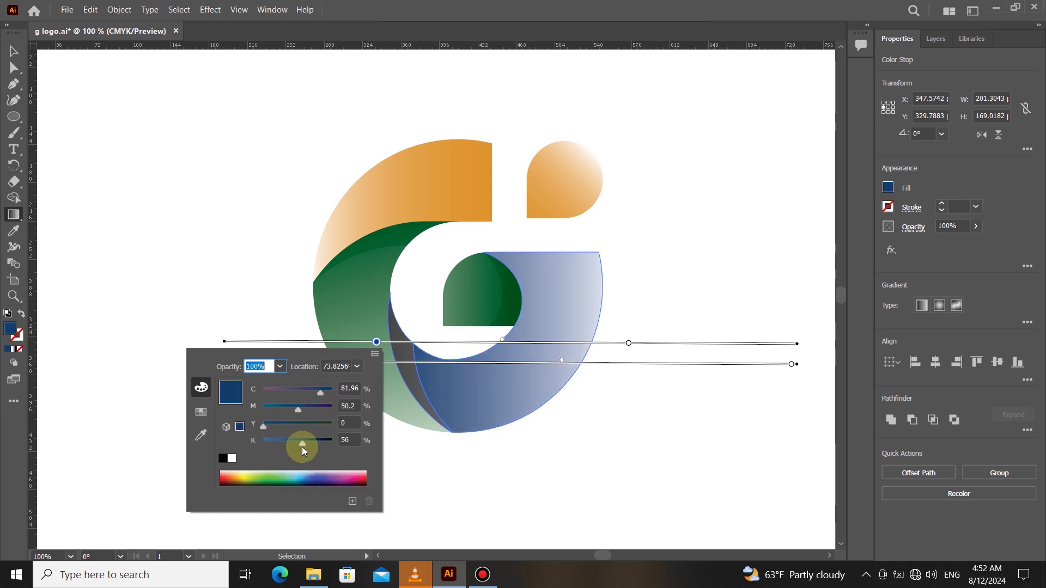
drag(324, 394, 320, 395)
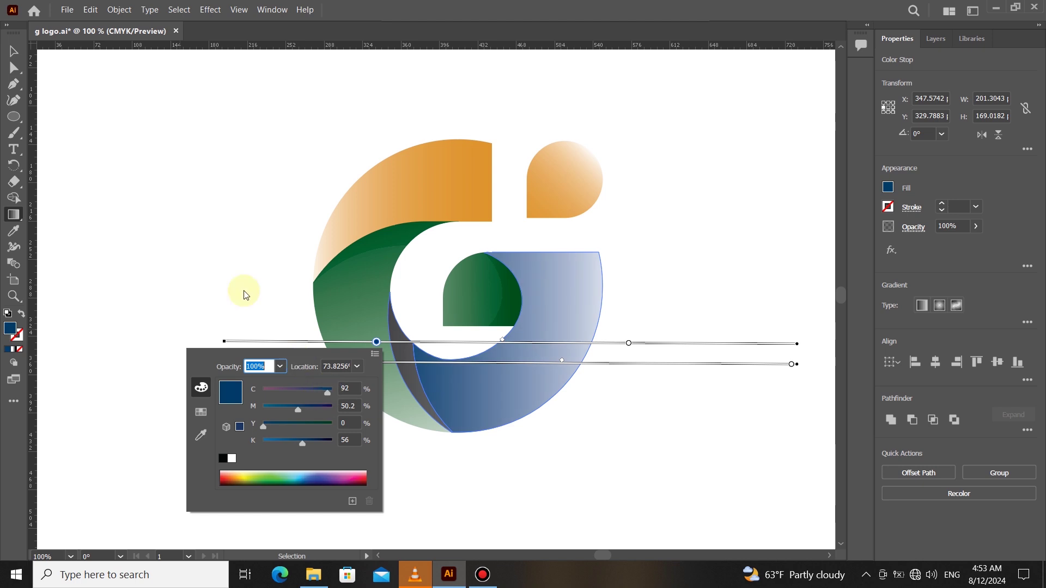
click(13, 51)
click(234, 185)
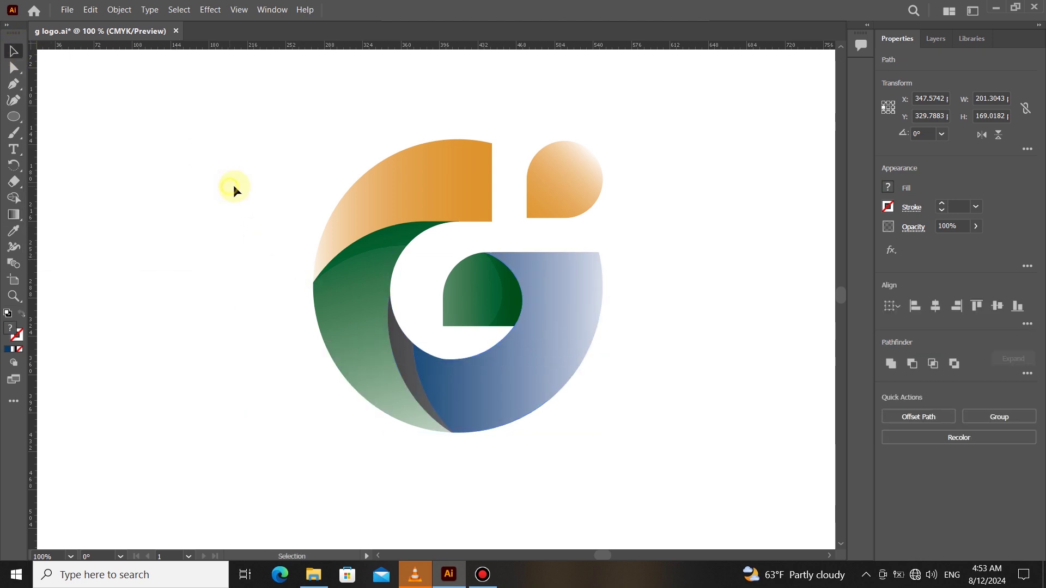
Copy the lower-right segment's blue gradient onto the narrow gray shadow piece beside it with the Eyedropper, and deselect
click(404, 361)
click(13, 231)
click(432, 384)
click(13, 51)
click(158, 213)
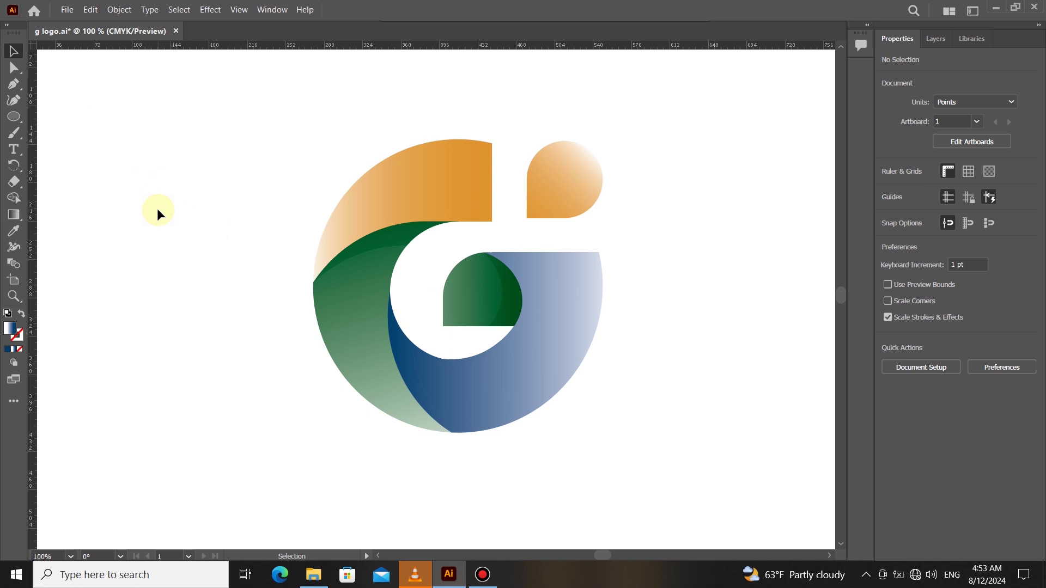
Shift the midpoint of the narrow blue shadow piece's gradient toward its white stop, and deselect the piece
click(425, 414)
key(g)
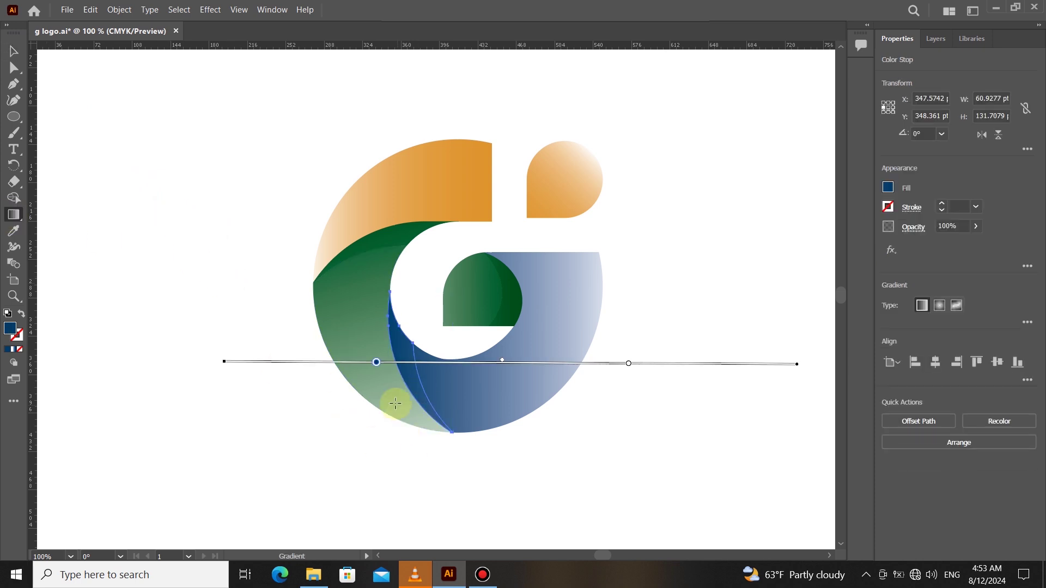
drag(502, 360, 533, 360)
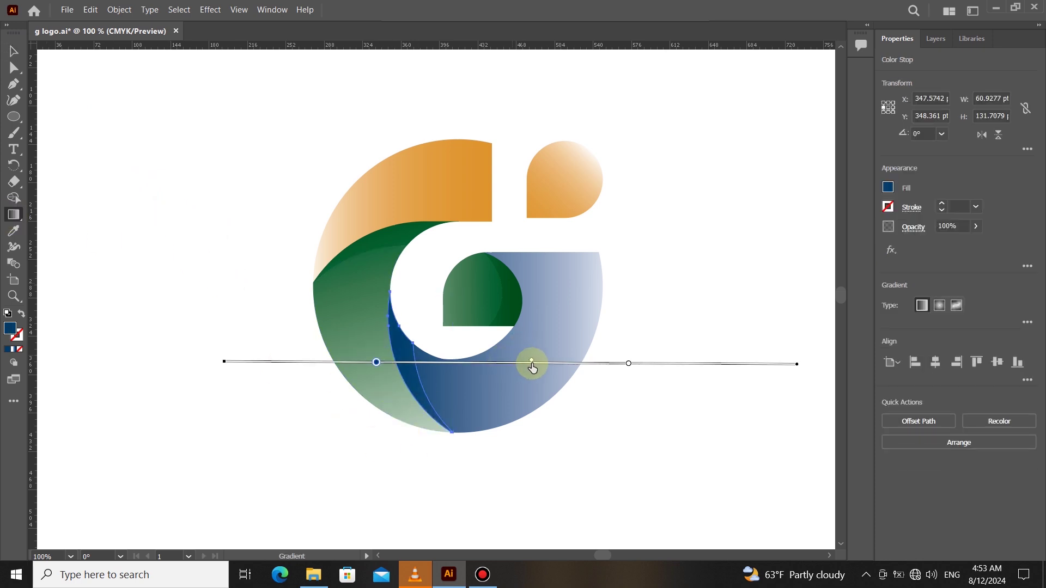
key(v)
click(194, 160)
scroll(249, 187, up, 1)
key(ctrl+minus)
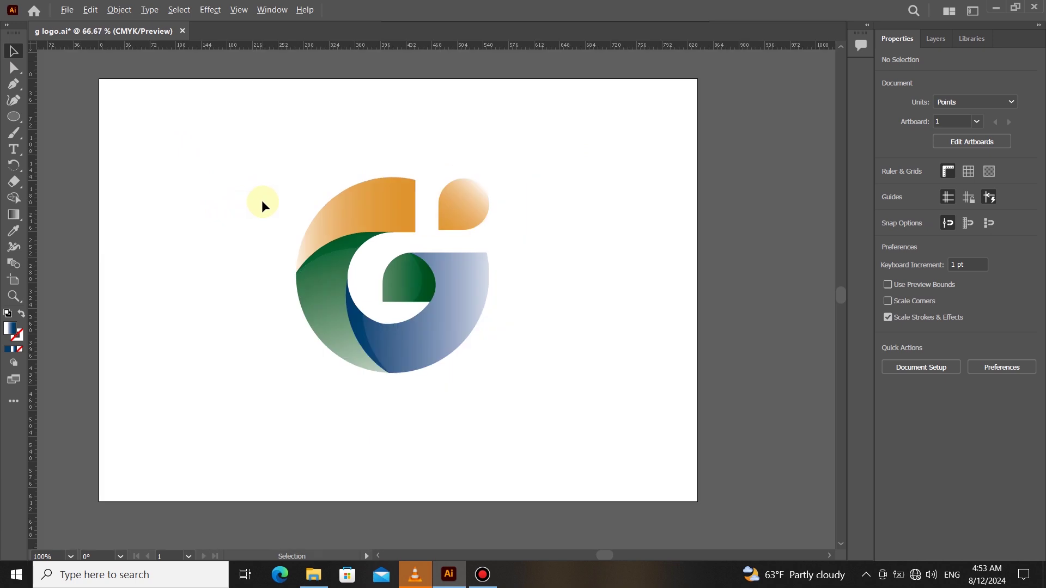
drag(264, 215, 287, 216)
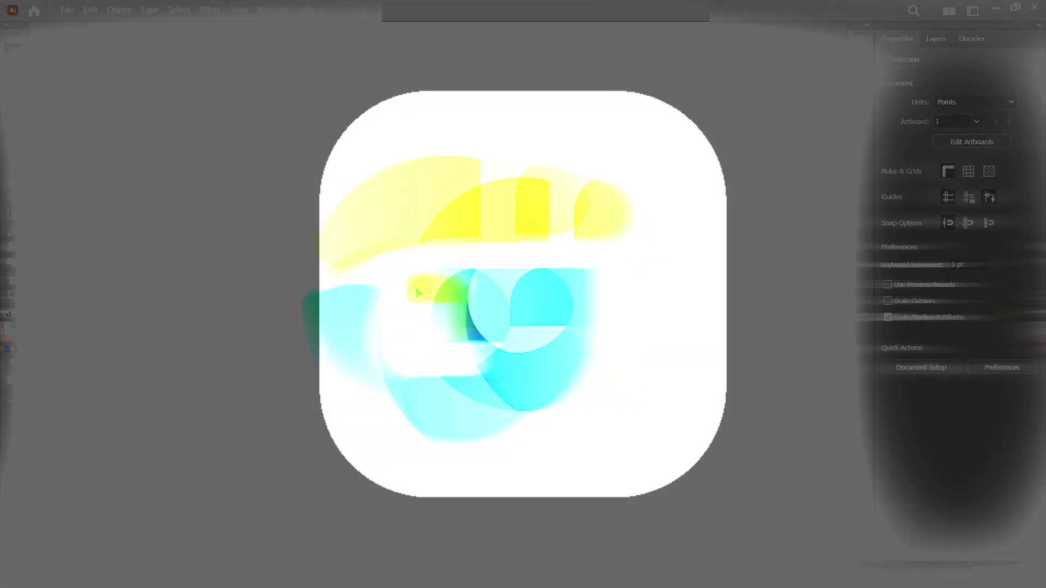